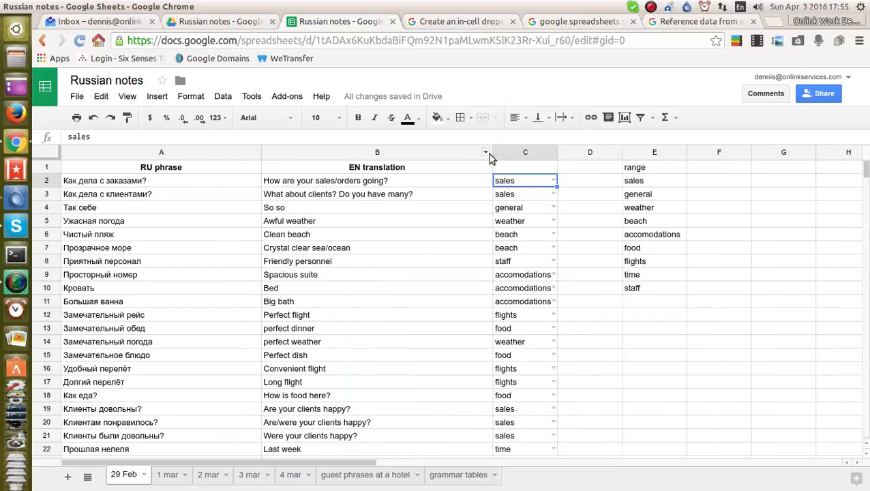
Step: Narrow the EN translation column and the RU phrase column to bring the columns closer together
left_click_drag(491, 155, 445, 155)
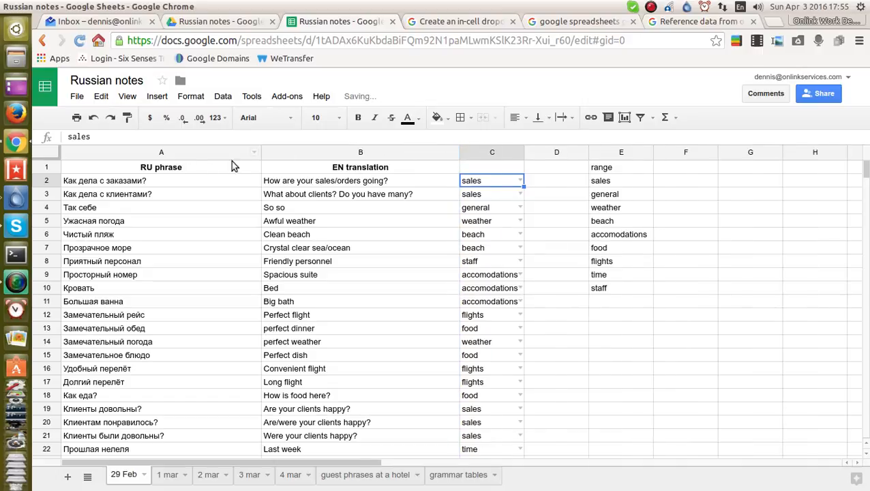
left_click_drag(260, 155, 223, 155)
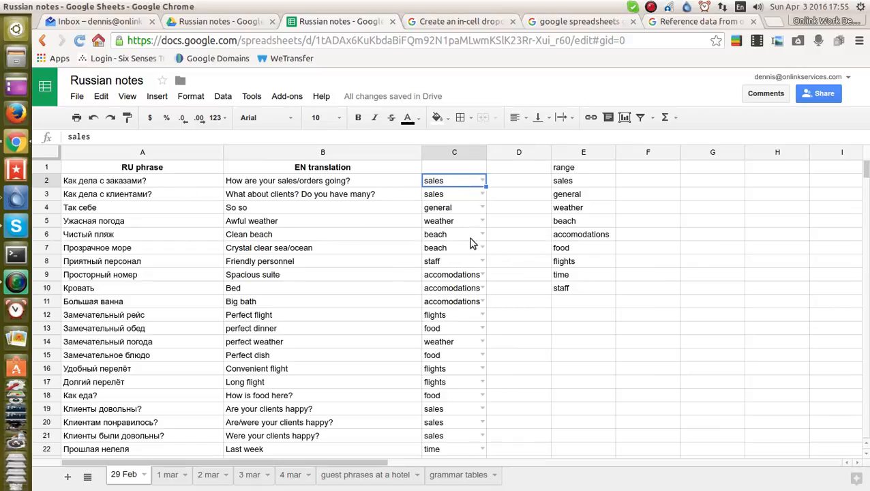
Step: Sort the whole 29 Feb sheet by the category column C from A to Z
left_click(464, 183)
scroll(515, 368, "down", 6)
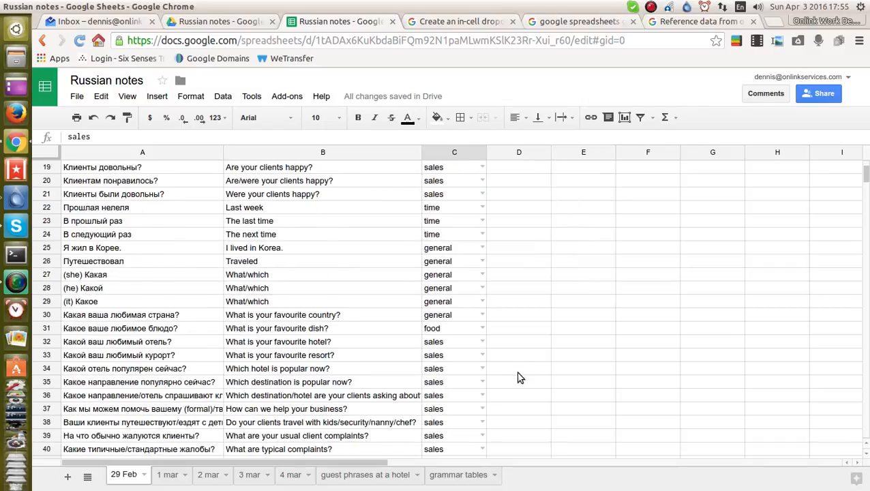
scroll(521, 354, "down", 3)
scroll(518, 314, "up", 9)
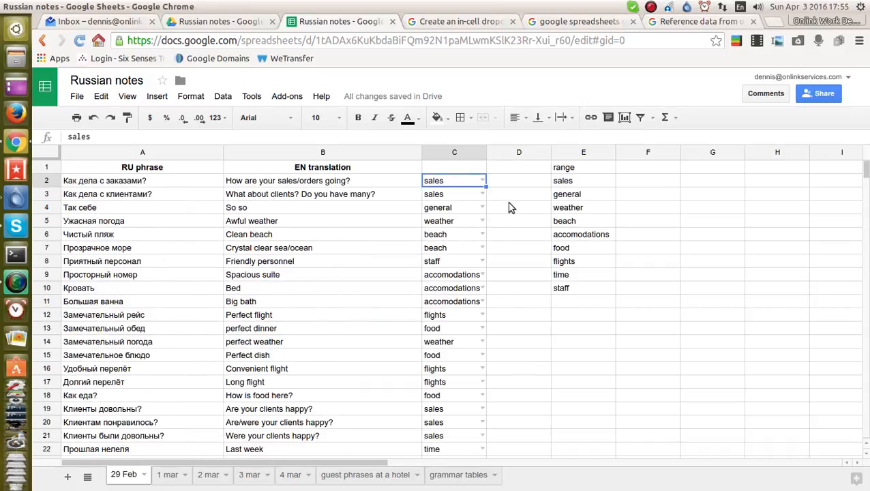
left_click(482, 152)
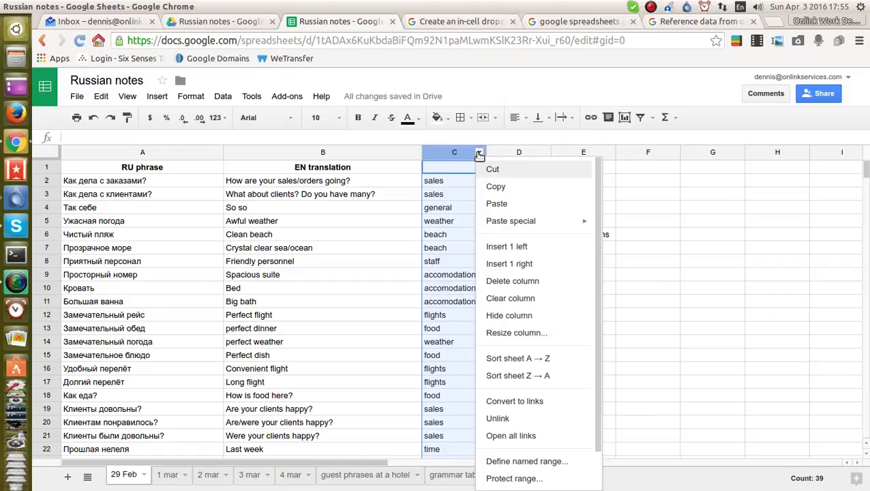
left_click(223, 96)
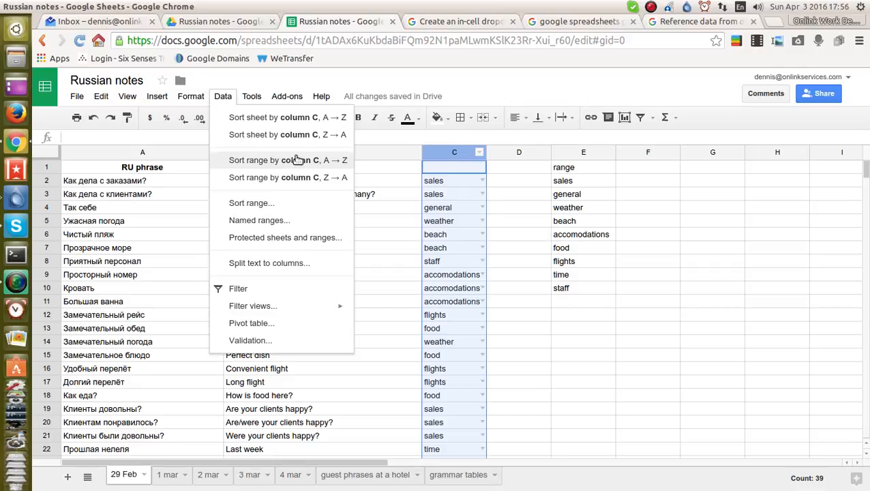
left_click(302, 119)
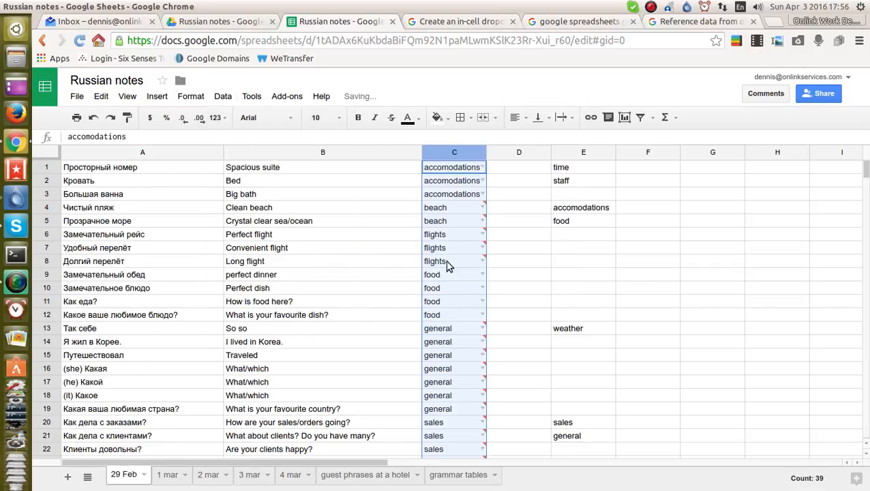
scroll(445, 307, "down", 4)
scroll(442, 430, "up", 3)
scroll(461, 382, "up", 1)
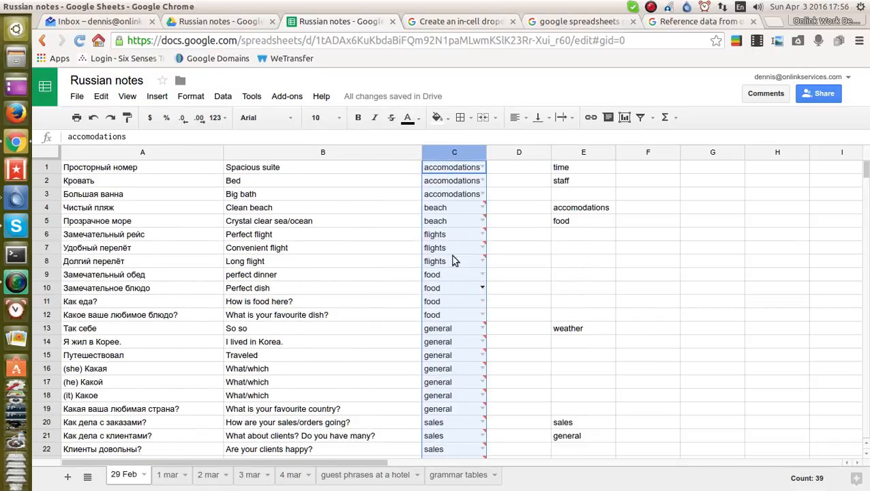
Step: Add a filter to column C that shows only the rows with the value beach
left_click(480, 152)
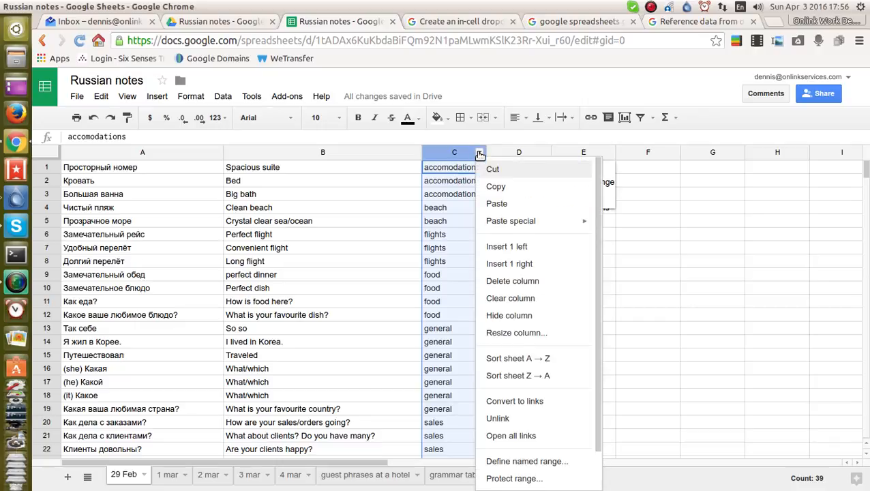
left_click(642, 118)
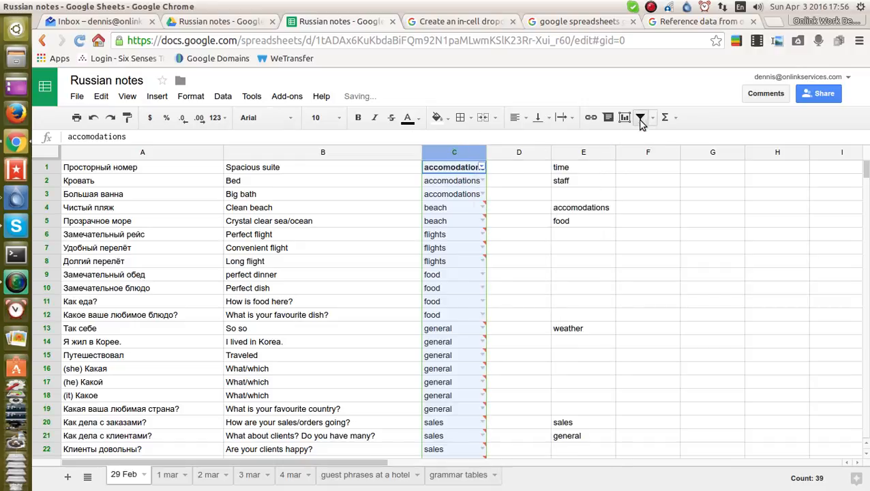
left_click(483, 168)
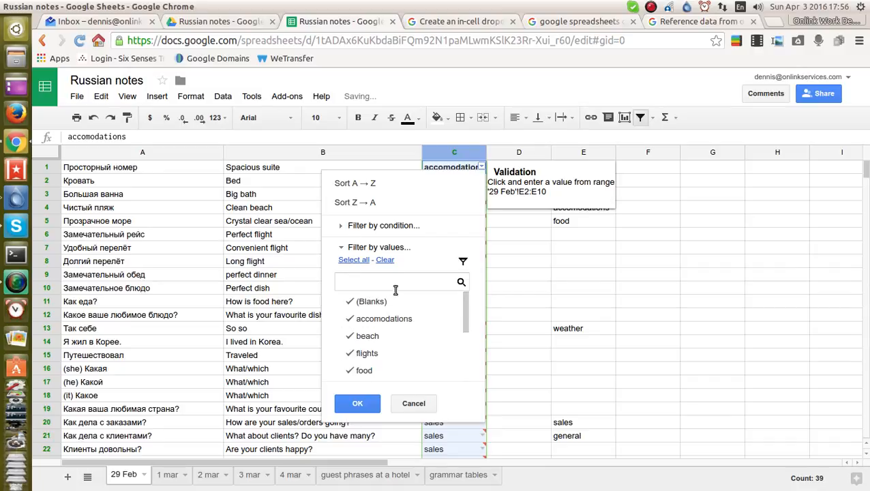
left_click(368, 304)
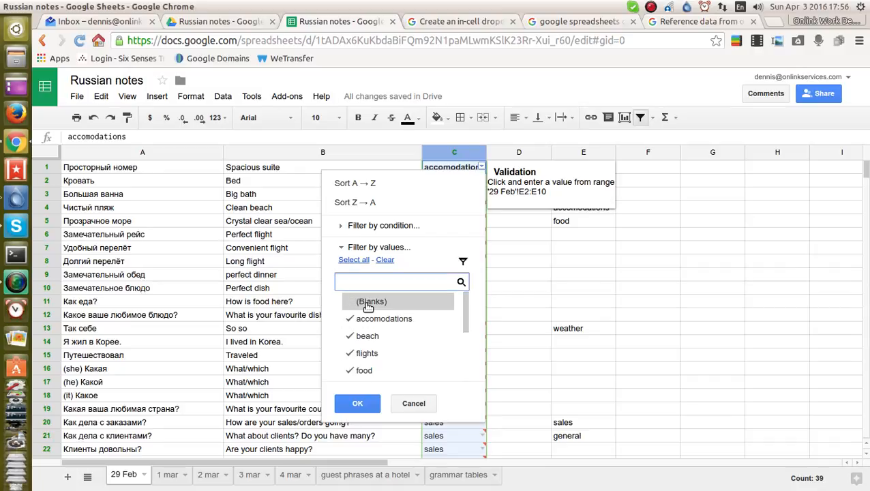
left_click(368, 305)
left_click(386, 261)
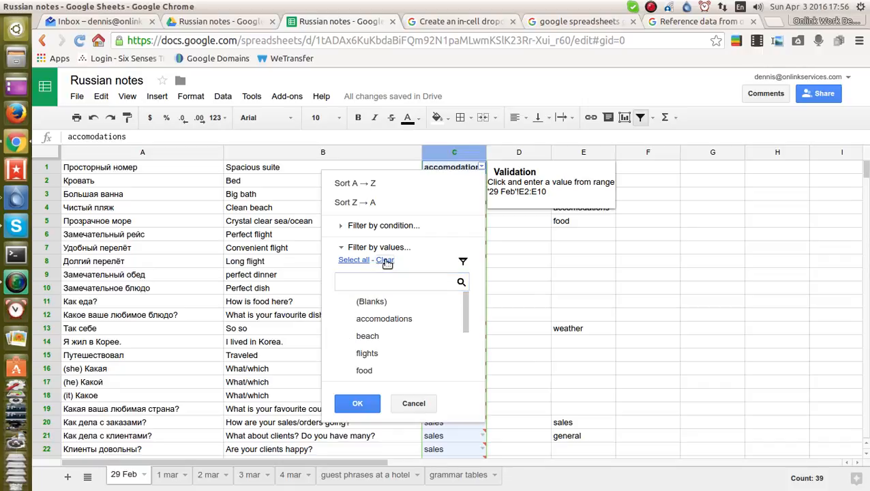
left_click(371, 337)
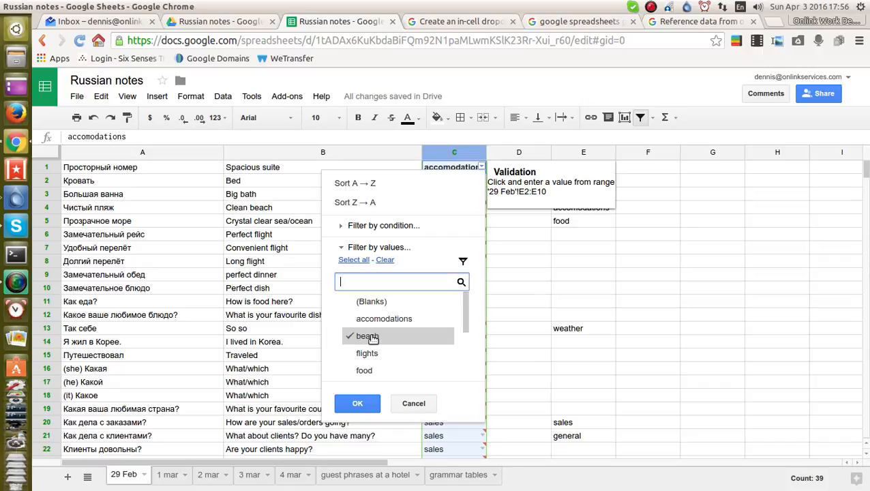
left_click(362, 405)
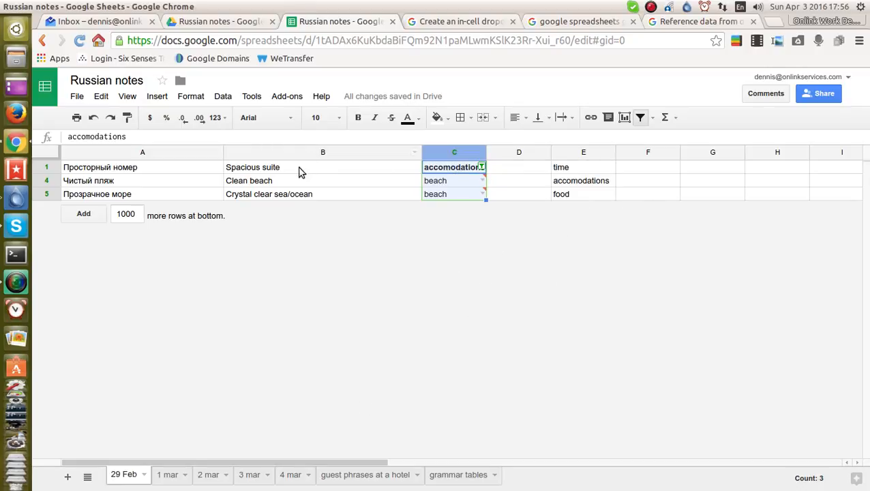
Step: Turn off the beach filter on column C to show all rows again
mouse_move(482, 168)
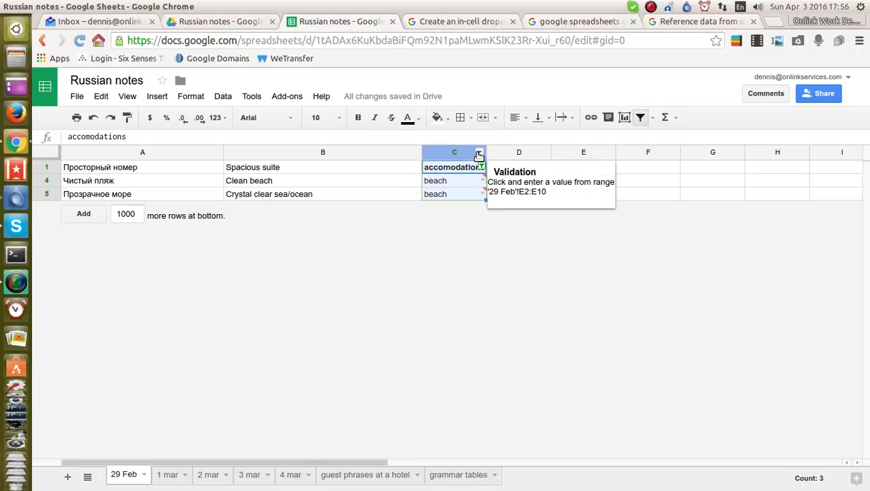
left_click(479, 153)
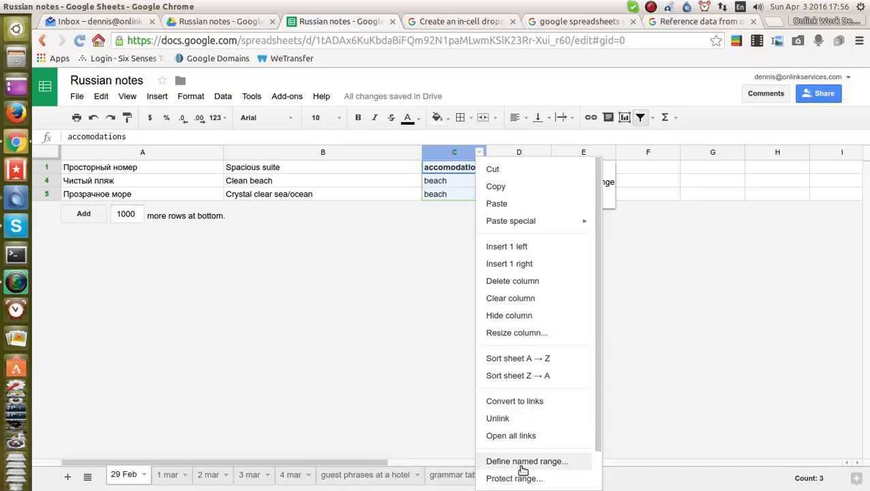
left_click(405, 262)
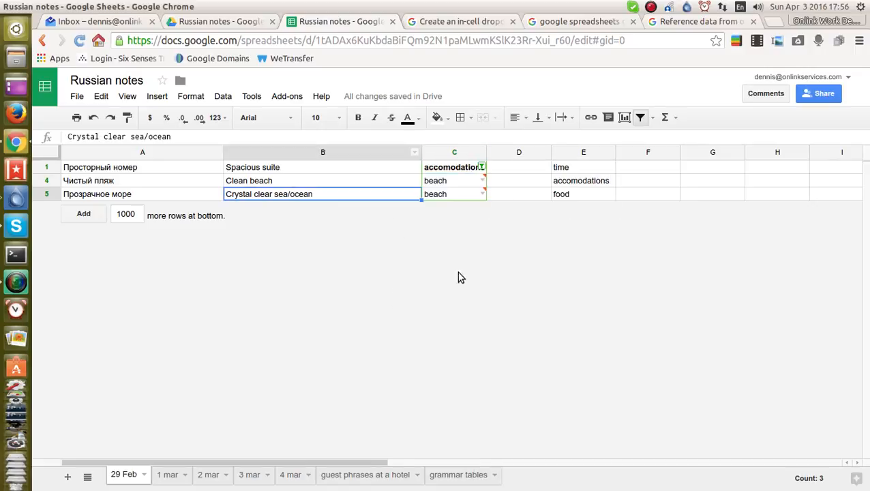
left_click(641, 118)
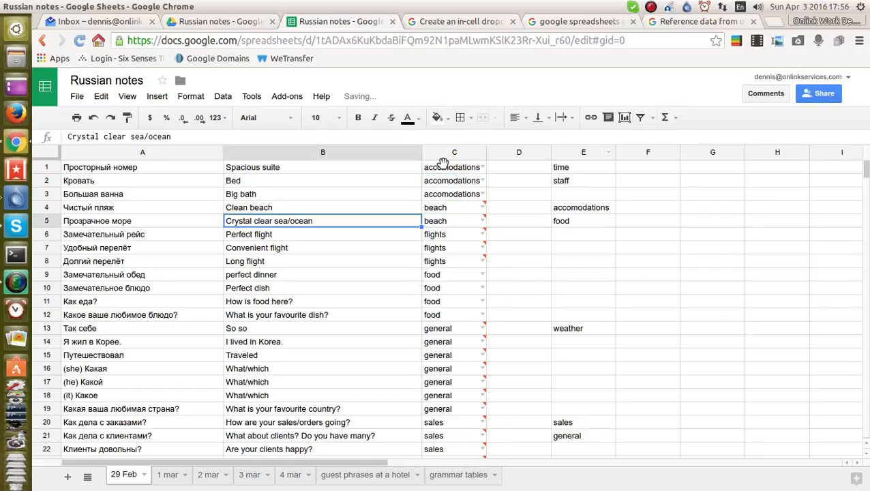
Step: Reapply a filter to column C, look at its filter view options, and turn the filter off again
left_click(449, 151)
left_click(640, 117)
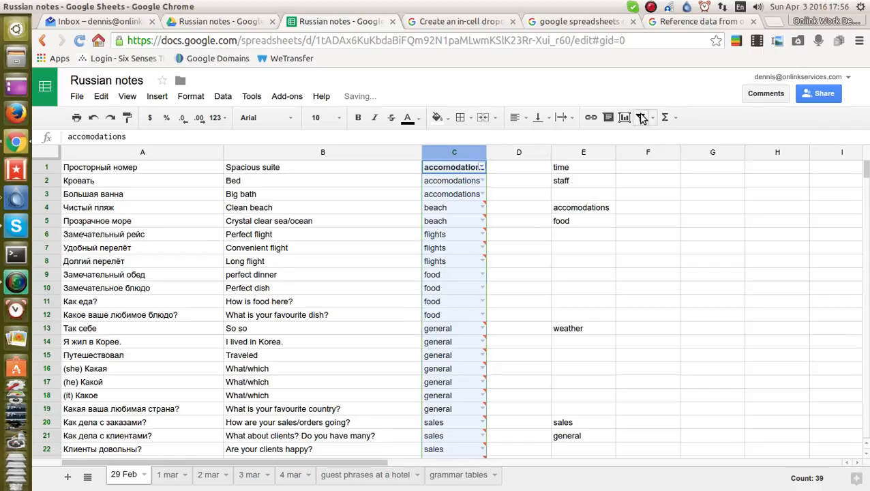
left_click(653, 119)
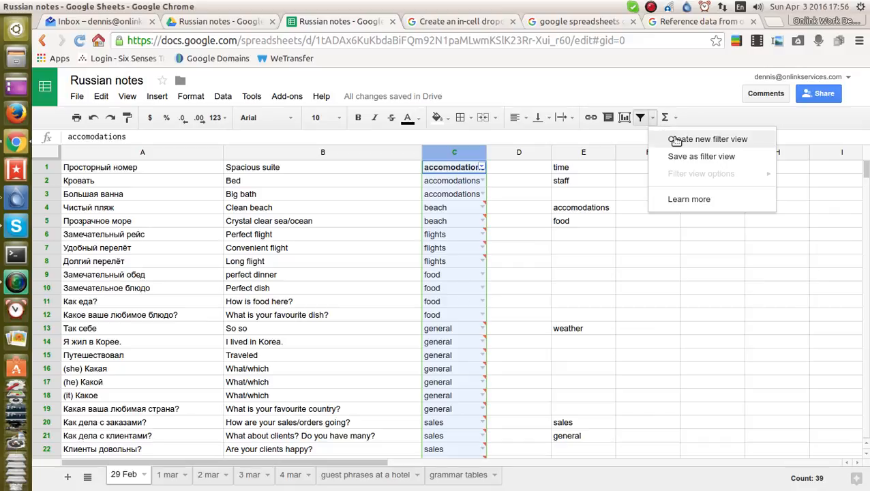
left_click(641, 117)
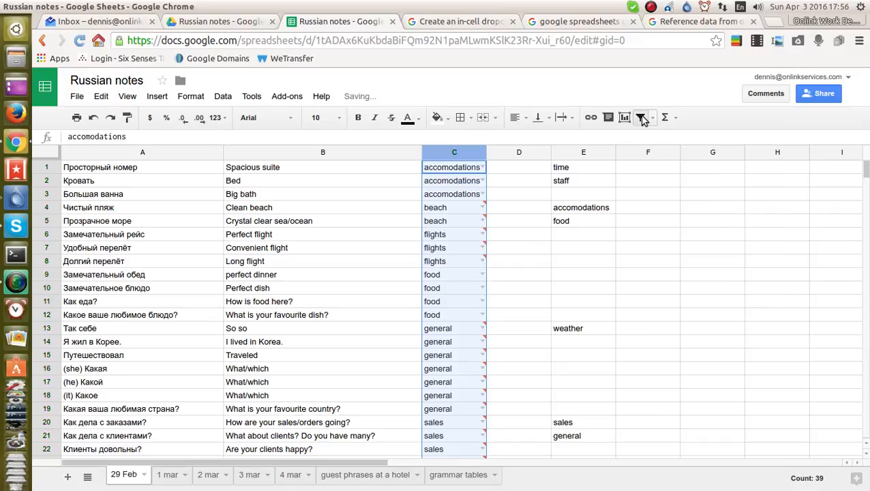
left_click(480, 152)
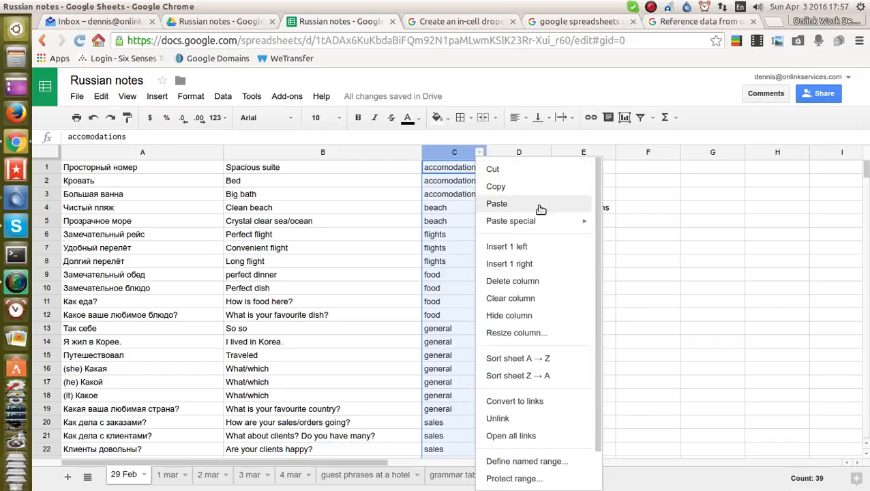
left_click_drag(595, 254, 593, 215)
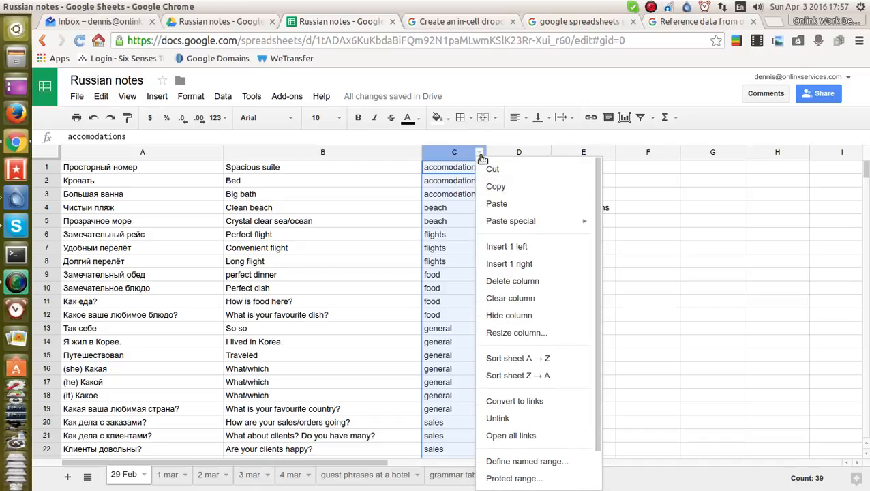
left_click(463, 136)
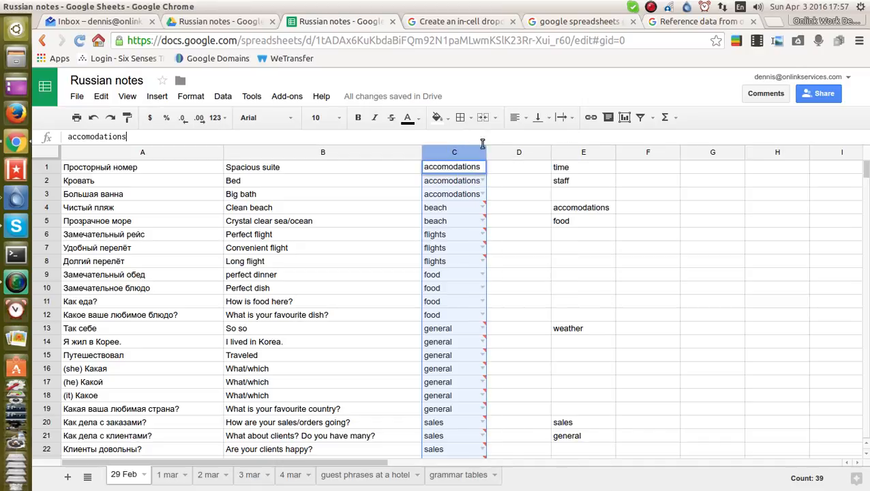
left_click(481, 155)
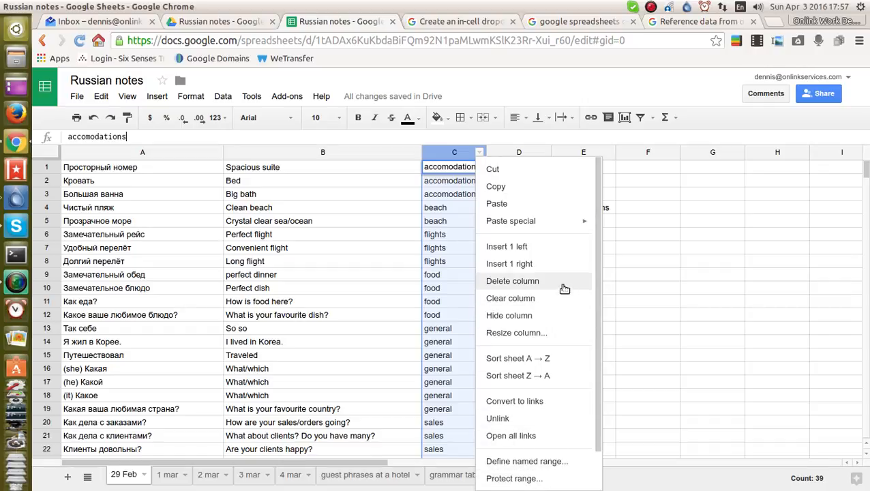
left_click(483, 136)
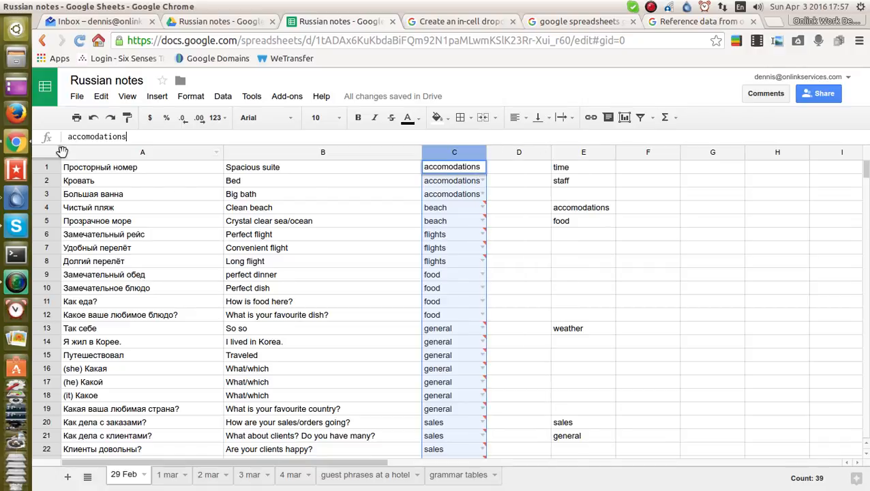
Step: Create a new filter view covering the entire 29 Feb sheet
left_click(49, 156)
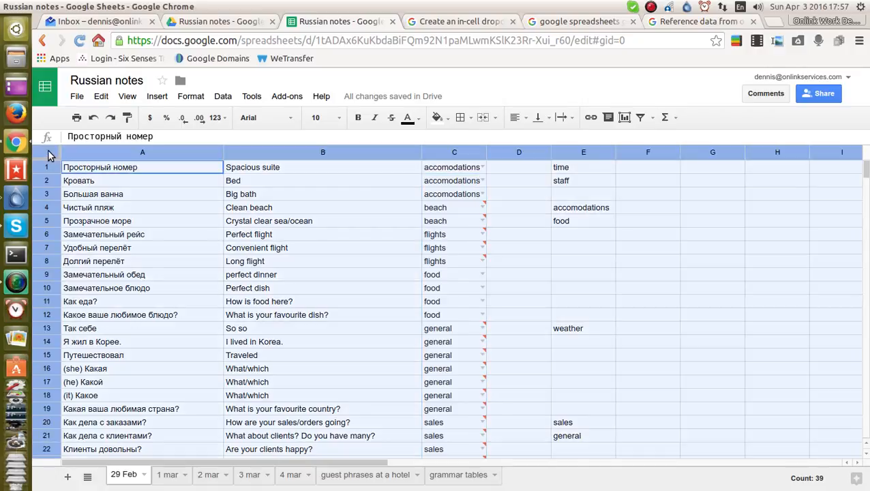
left_click(653, 119)
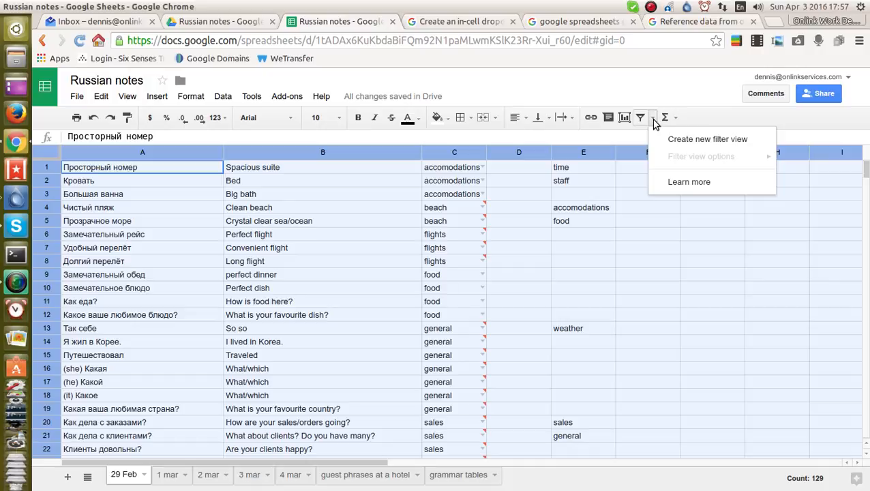
left_click(685, 142)
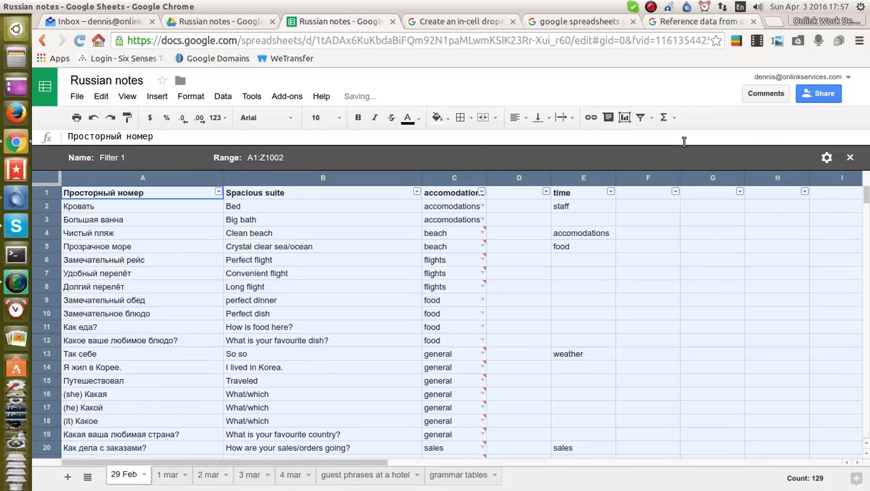
right_click(481, 181)
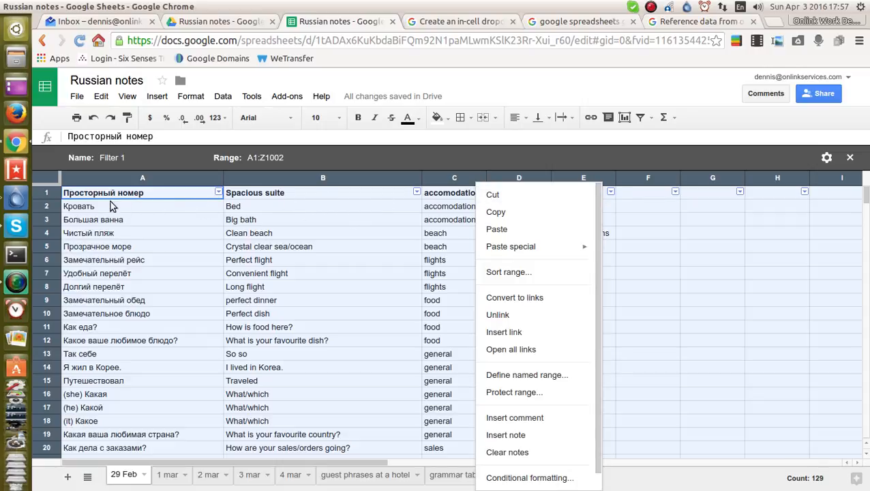
left_click(536, 161)
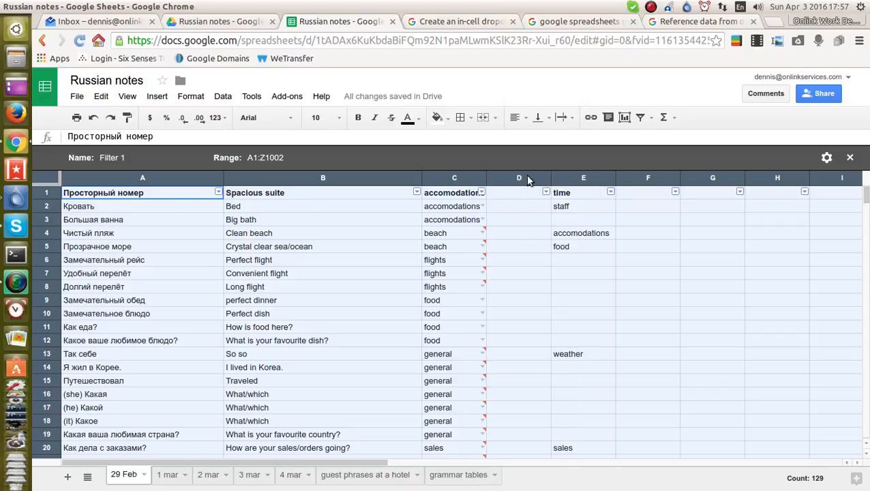
Step: Undo the filter view and the earlier filter changes one by one, back to the sorted, unfiltered sheet
left_click(93, 118)
left_click(93, 118)
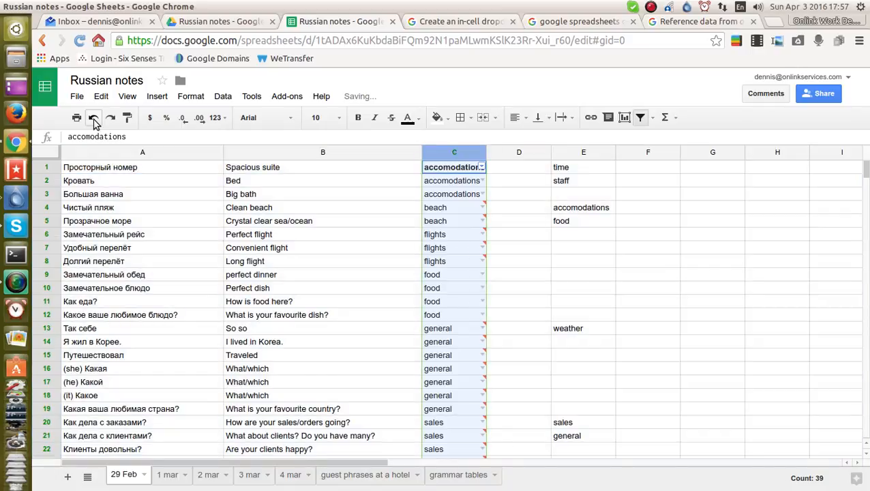
left_click(94, 118)
left_click(93, 119)
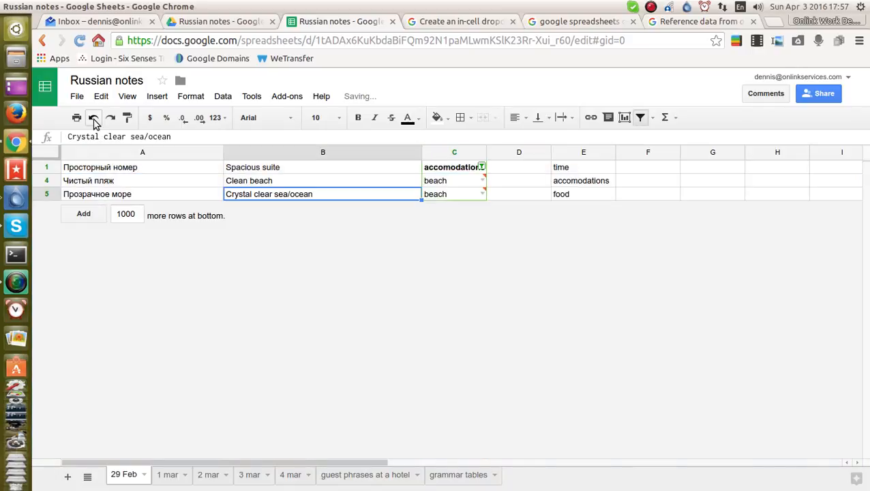
left_click(93, 119)
left_click(93, 118)
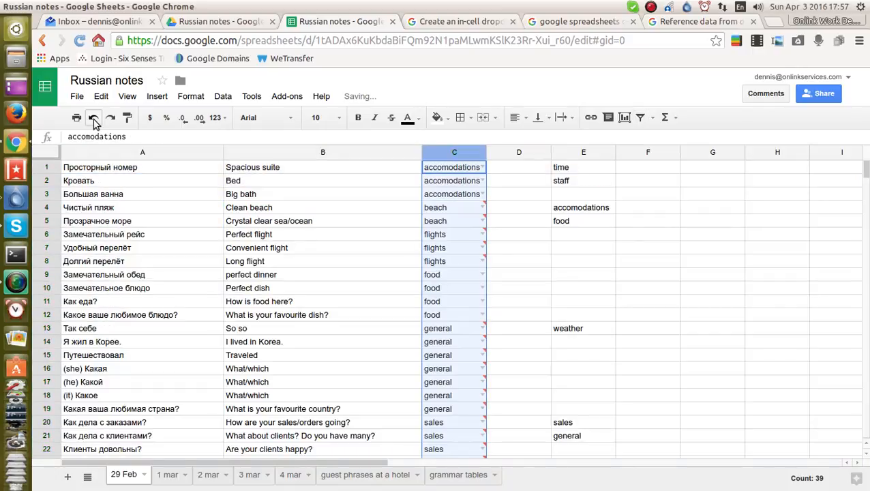
Step: Undo the sort of the phrase list and freeze row 1 as the header row
left_click(93, 119)
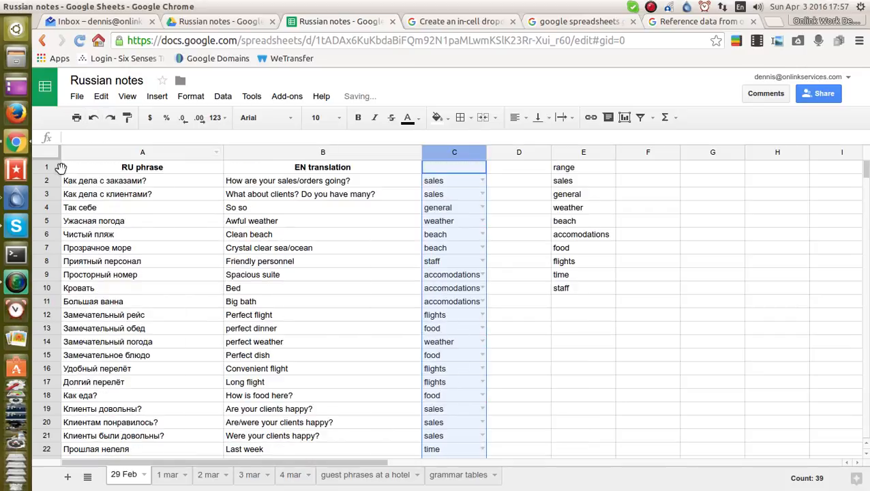
left_click_drag(49, 161, 49, 175)
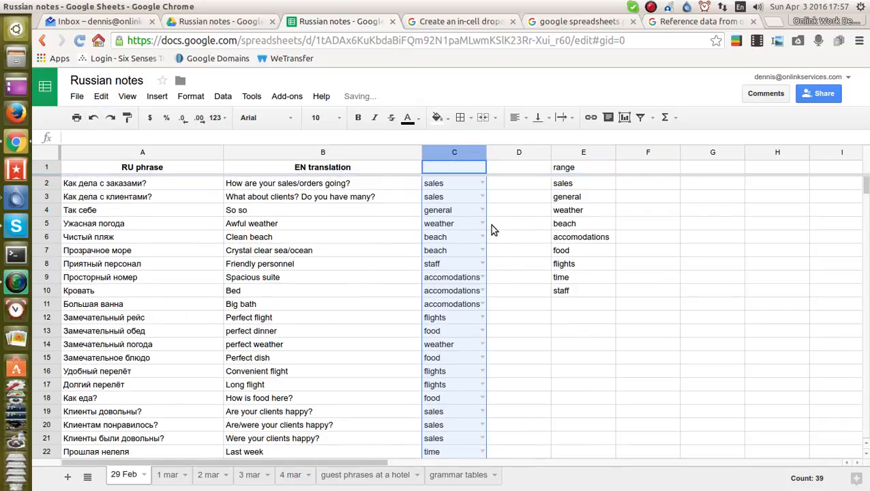
Step: Turn on a filter for the whole sheet and filter column C to show only the flights rows
left_click(49, 154)
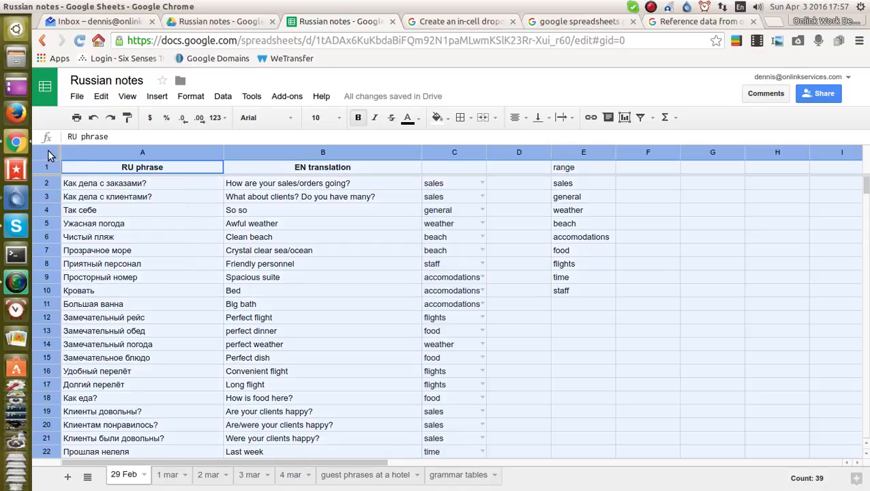
left_click(479, 154)
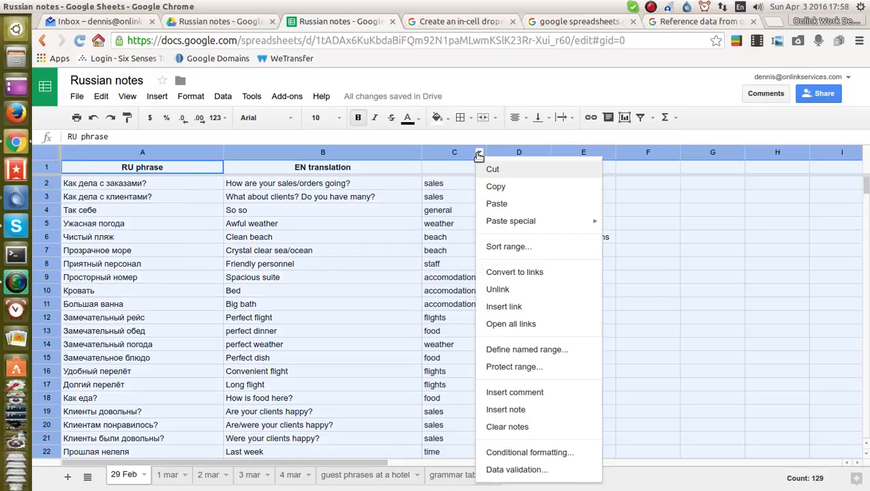
left_click(641, 117)
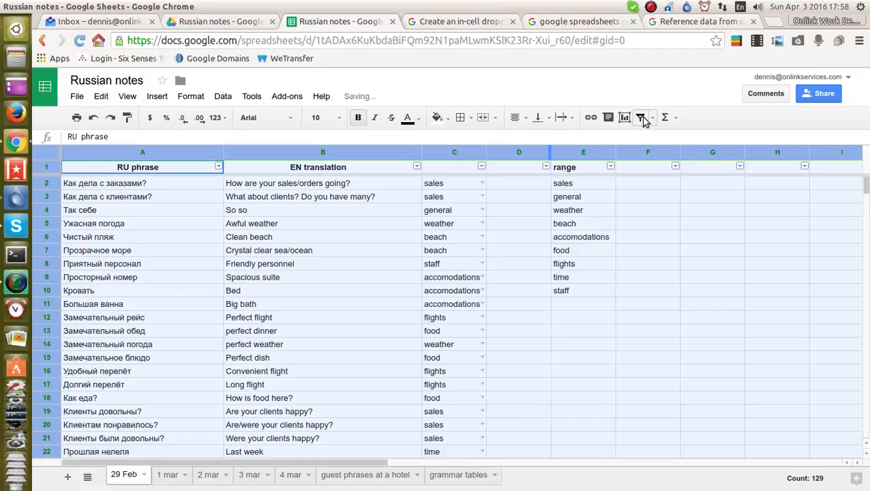
left_click(481, 168)
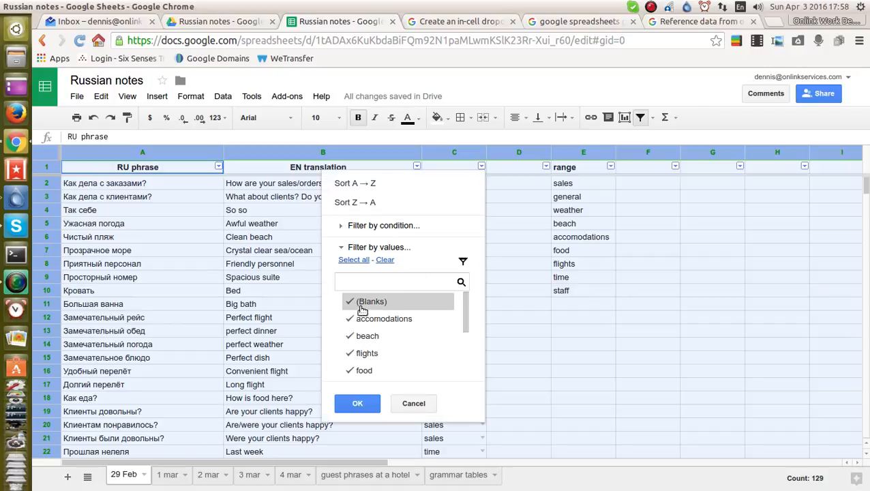
left_click(385, 260)
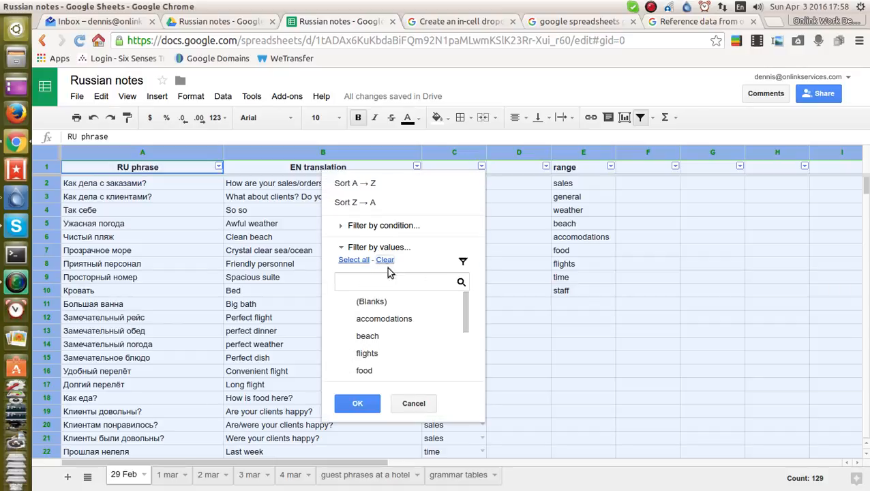
left_click(364, 353)
left_click(357, 404)
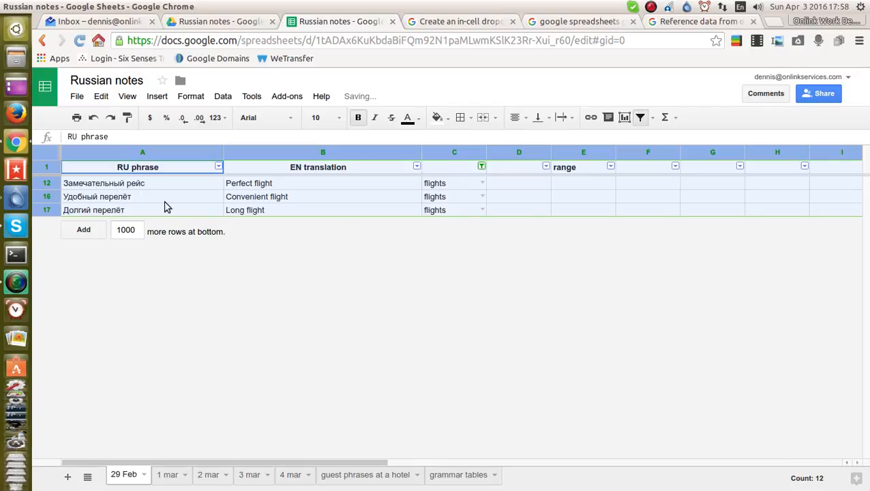
left_click(654, 119)
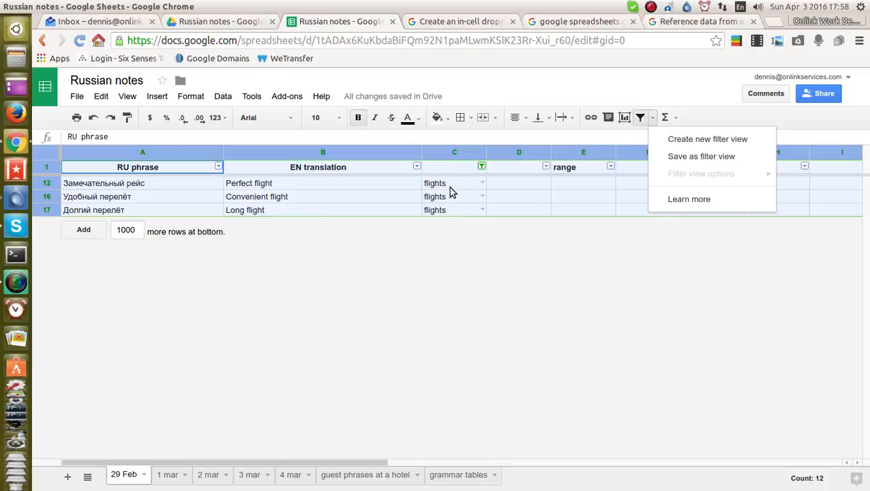
left_click(651, 120)
left_click(651, 120)
left_click(624, 117)
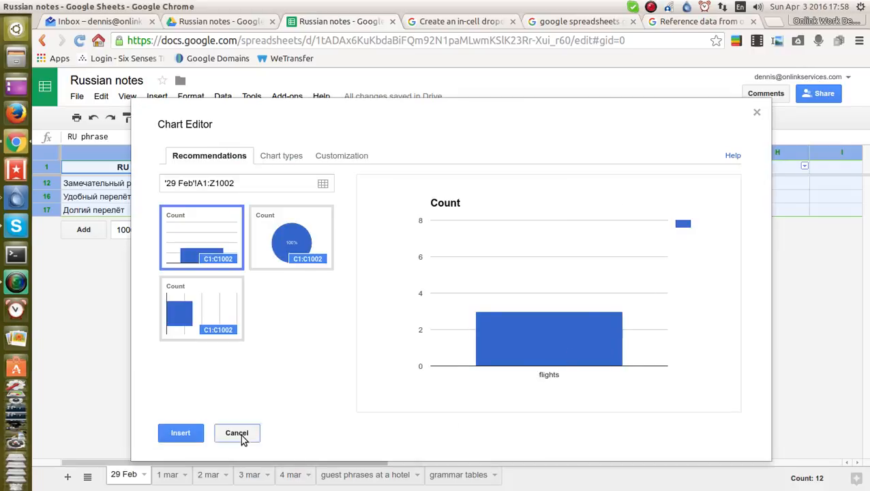
left_click(239, 434)
Step: Turn off the filter to show all phrase rows again
left_click(641, 118)
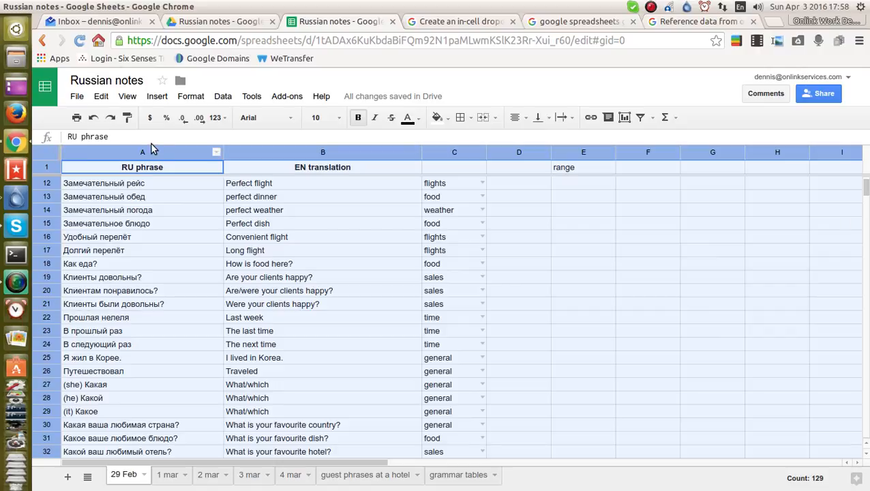
left_click(344, 200)
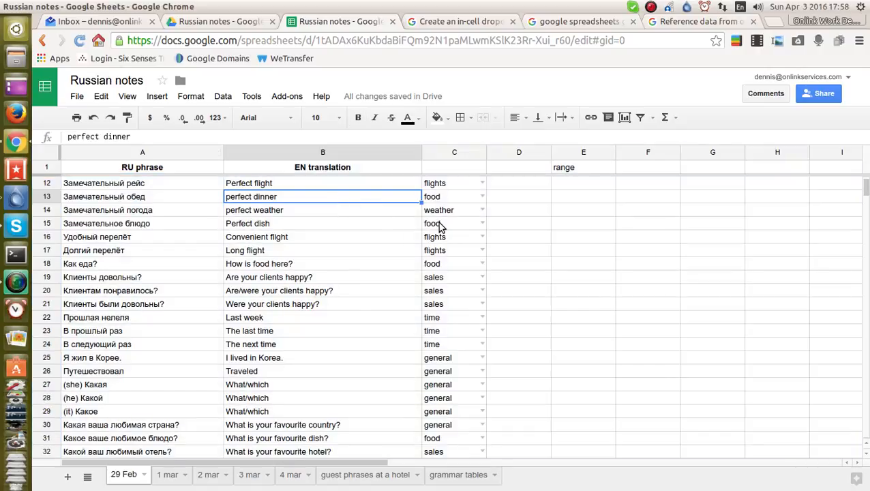
mouse_move(865, 186)
left_mouse_down()
mouse_move(868, 333)
mouse_move(867, 182)
left_mouse_up()
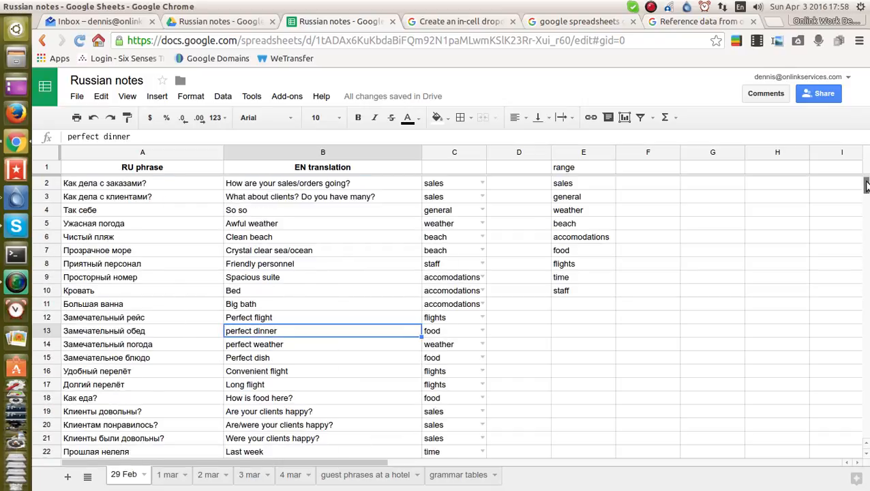
left_click(573, 187)
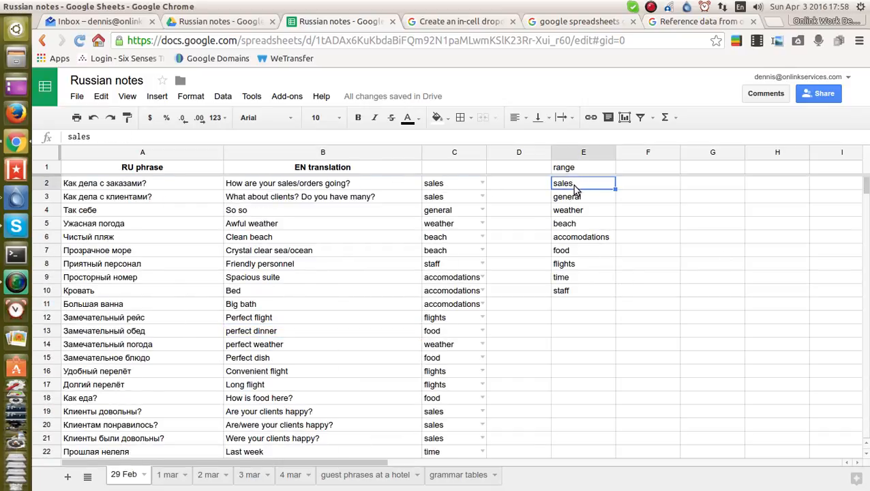
left_click(573, 198)
left_click(573, 211)
left_click(573, 225)
left_click(573, 239)
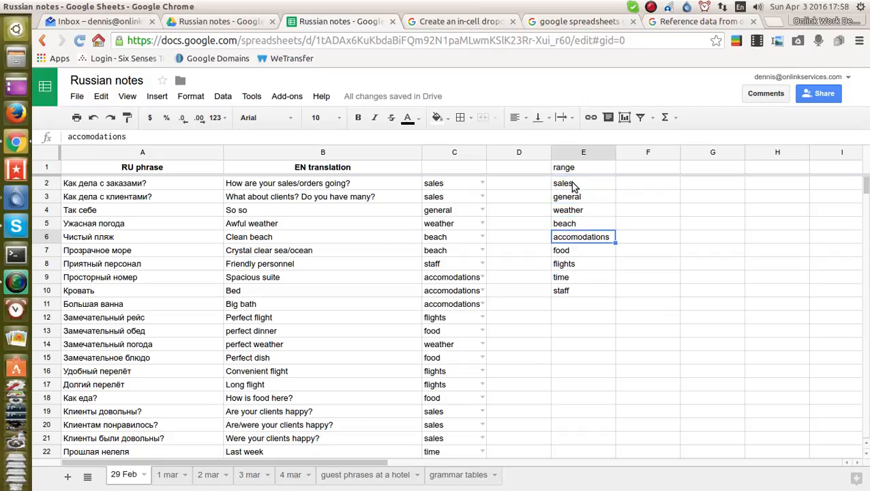
Step: Enter the header "values" for the category column in cell C1
left_click(454, 170)
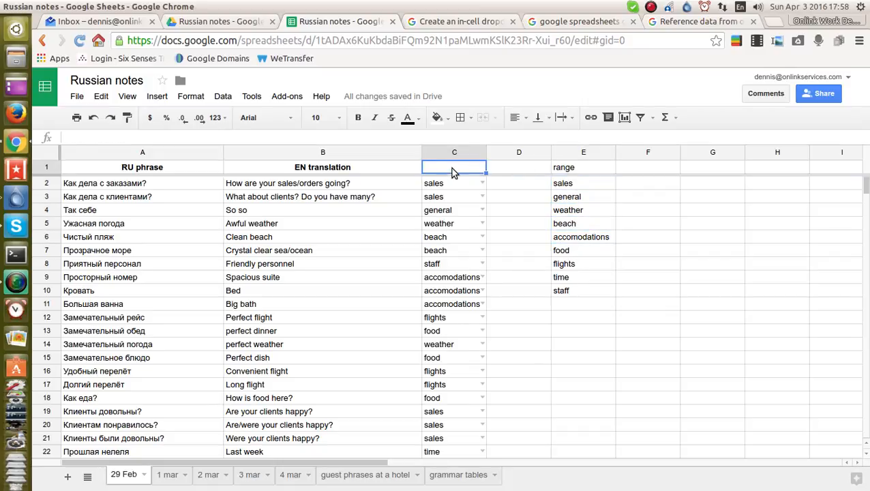
type("values")
left_click(441, 186)
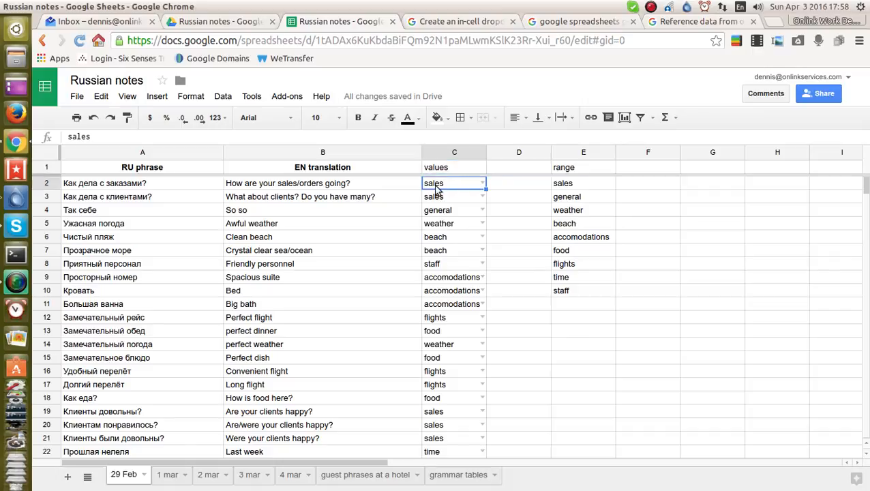
mouse_move(435, 186)
left_click(561, 187)
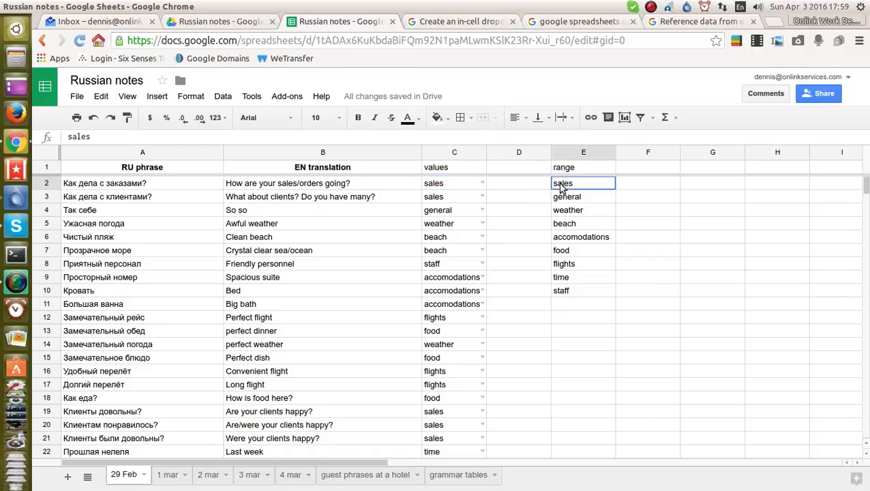
left_click(444, 188)
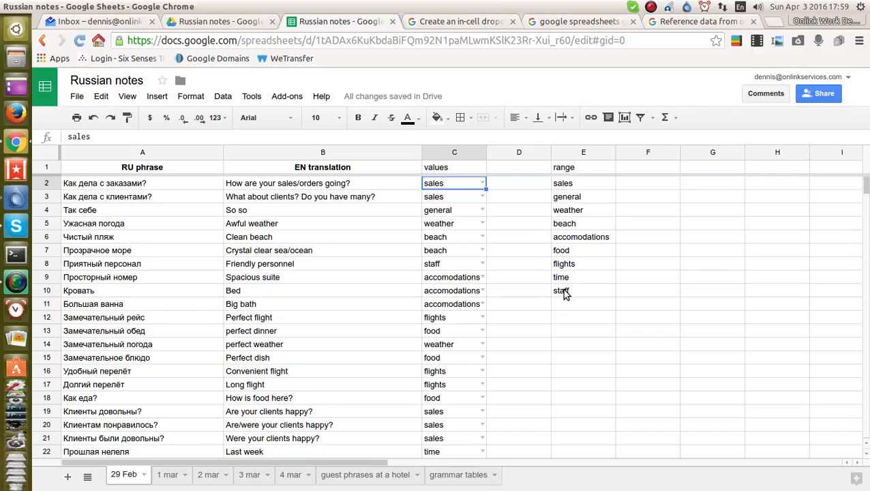
left_click(566, 185)
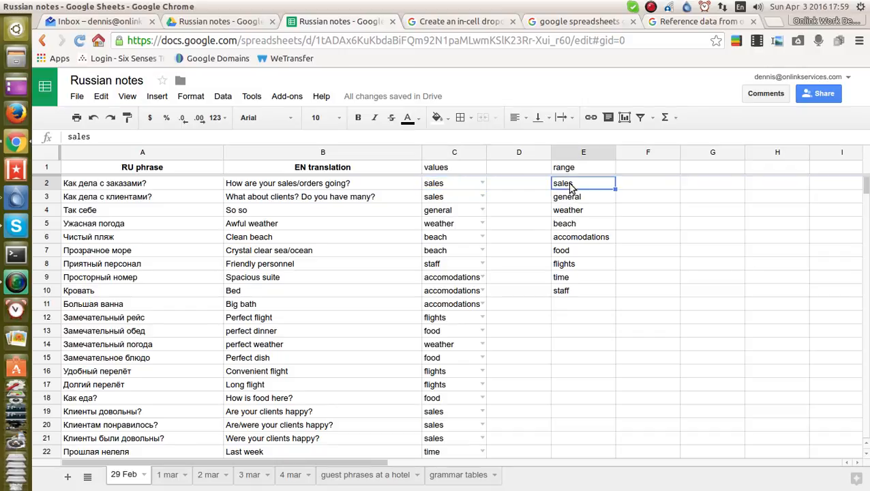
left_click(583, 293)
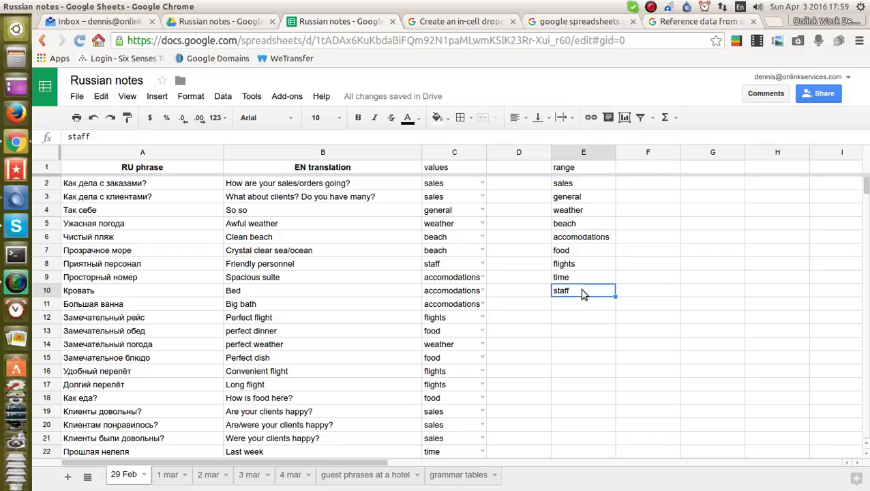
Step: Add the category "animals" in cell E11, at the end of the range list
left_click(572, 310)
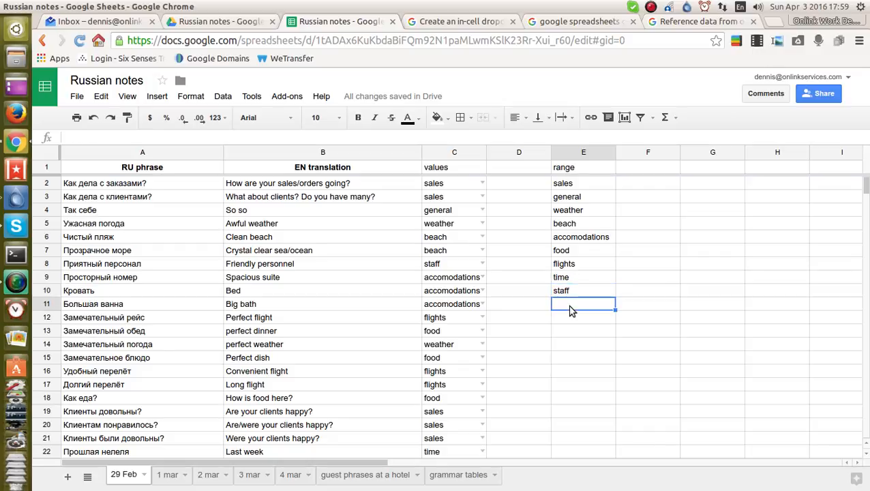
type("animag")
type("l")
key("BackSpace")
type("ls")
scroll(573, 353, "down", 5)
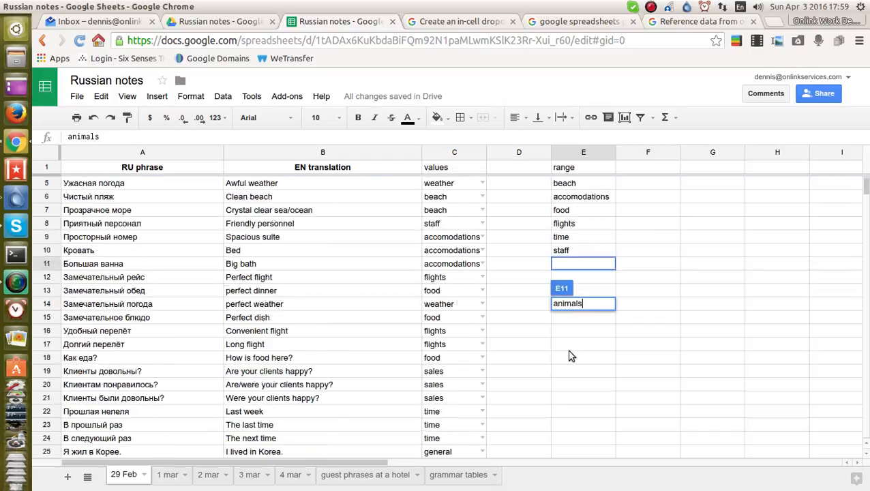
scroll(563, 371, "up", 4)
key("Return")
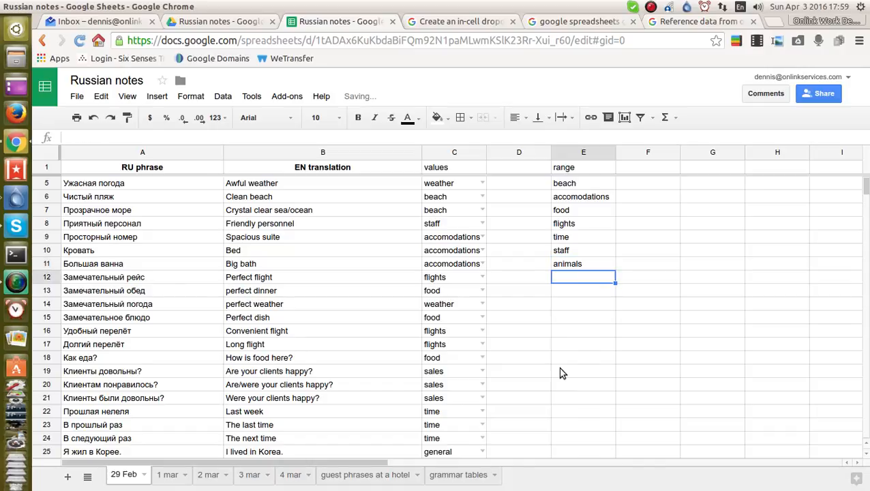
Step: Check which categories the dropdown in cell C40, beside the last phrase, offers
scroll(560, 373, "down", 8)
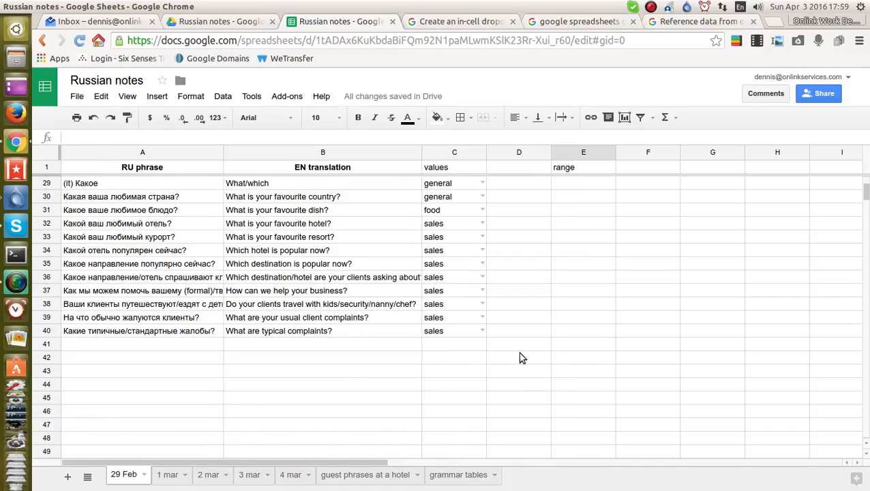
scroll(601, 303, "up", 2)
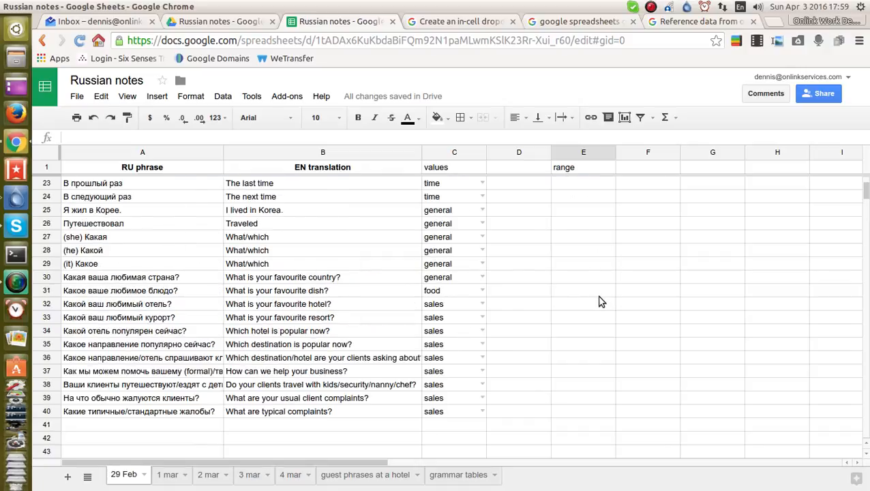
left_click(461, 411)
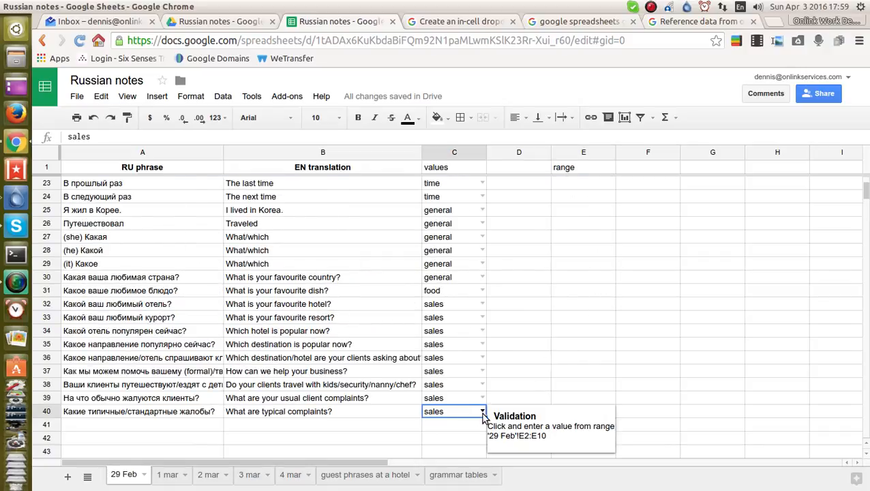
left_click(482, 413)
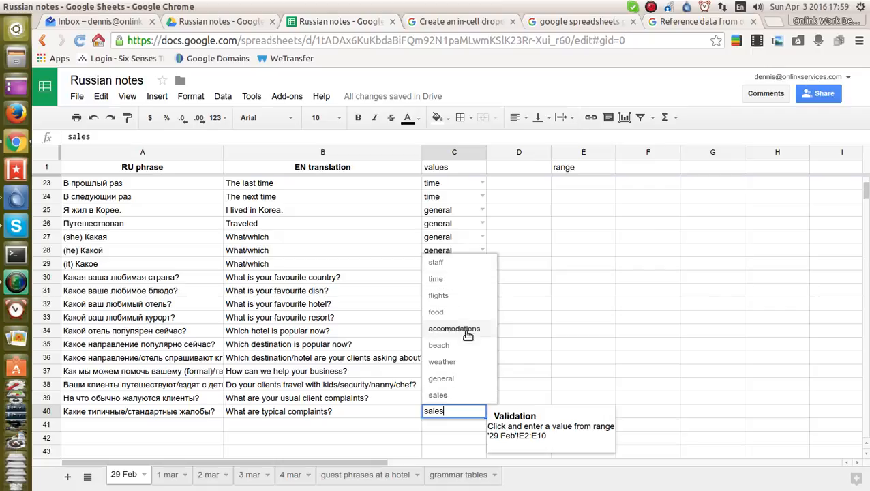
right_click(464, 413)
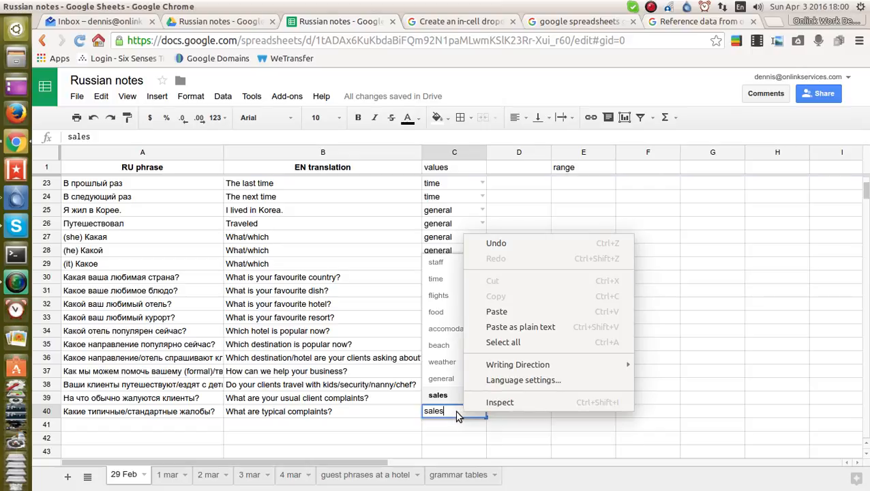
left_click(455, 413)
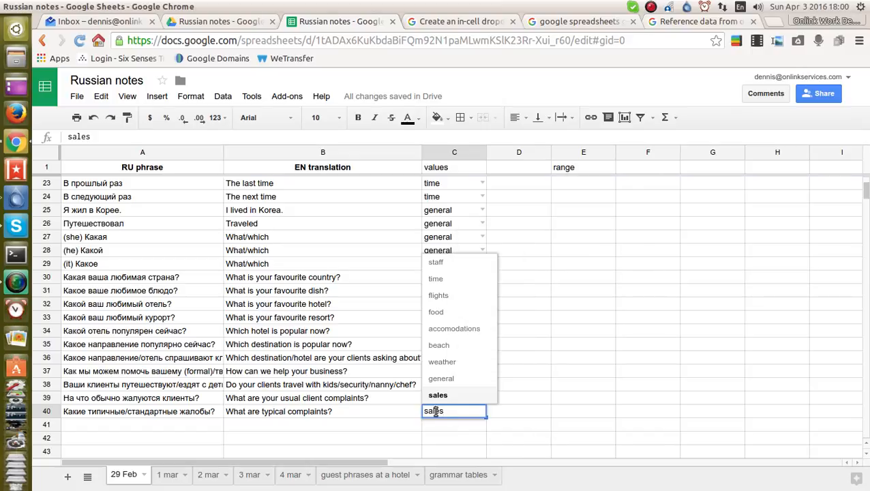
double_click(435, 410)
left_click(458, 432)
left_click(444, 417)
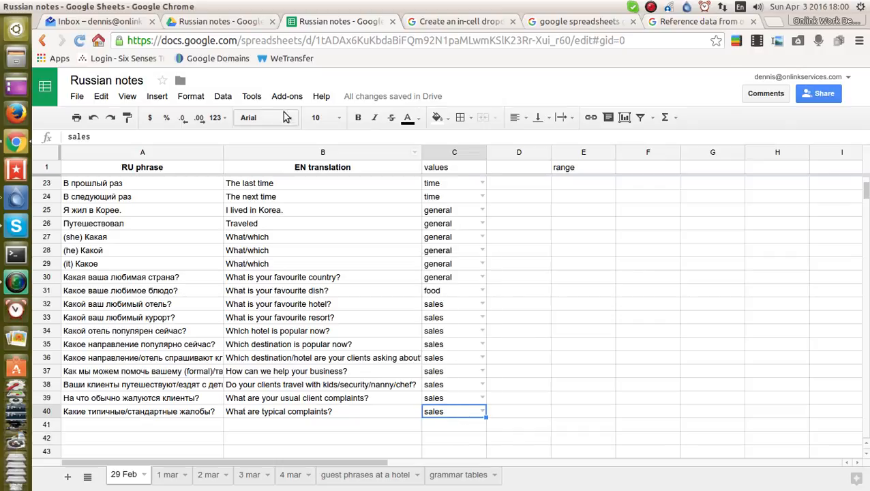
Step: Extend the data validation list range of cell C40 to E2:E11 and save the rule
left_click(252, 97)
mouse_move(228, 100)
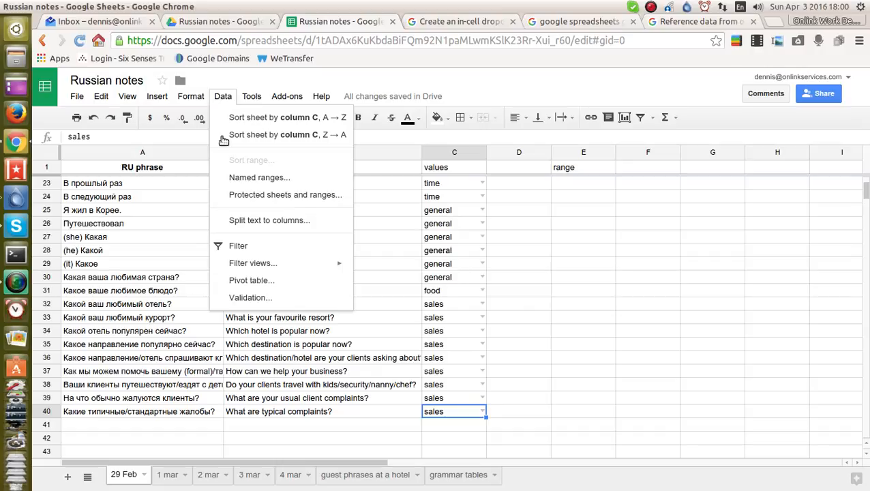
left_click(251, 298)
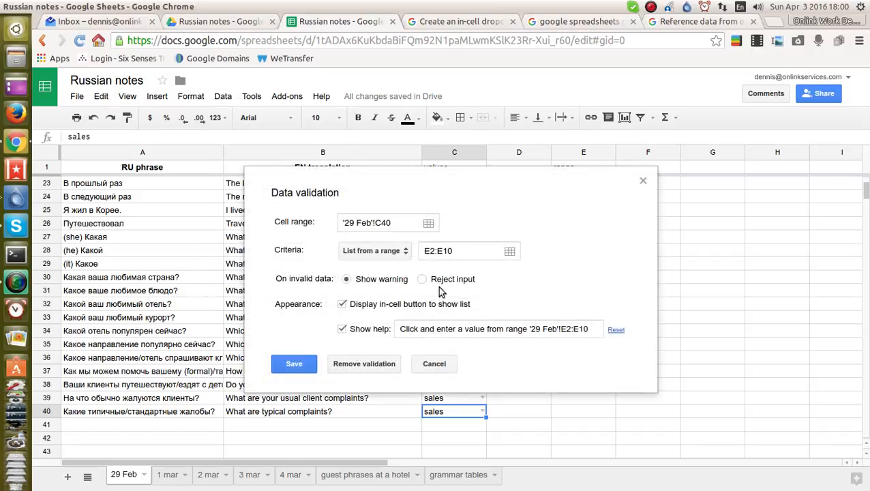
left_click(455, 251)
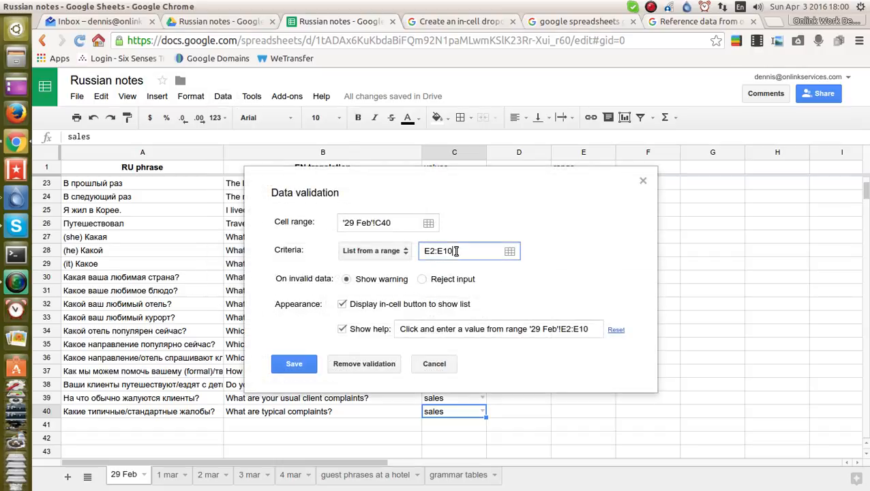
left_click(509, 251)
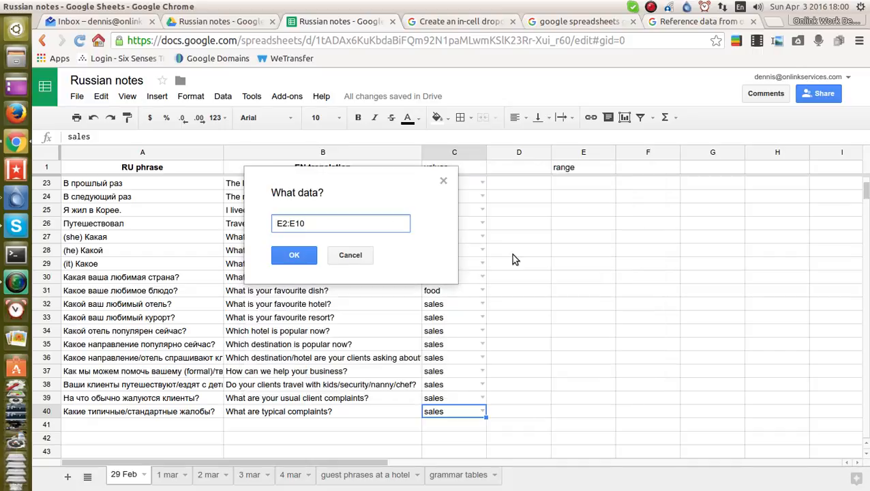
scroll(776, 309, "up", 7)
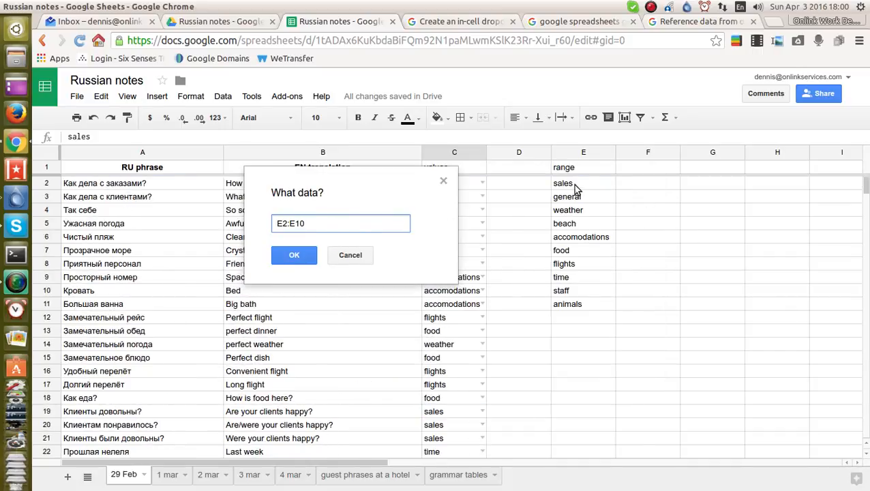
left_click_drag(567, 183, 582, 302)
left_click(294, 258)
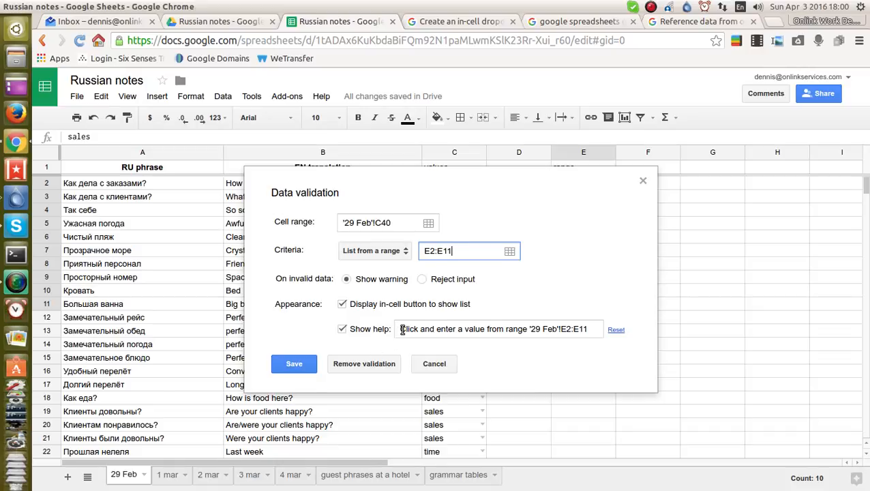
left_click_drag(429, 329, 530, 330)
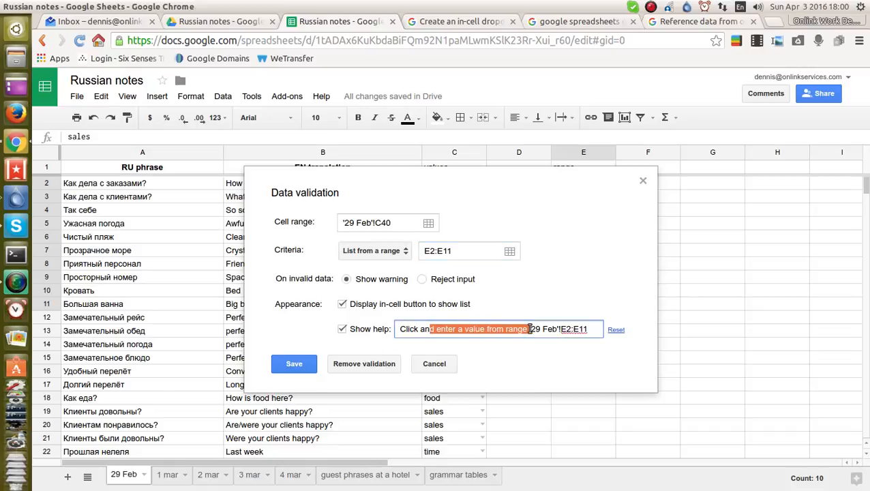
left_click(286, 363)
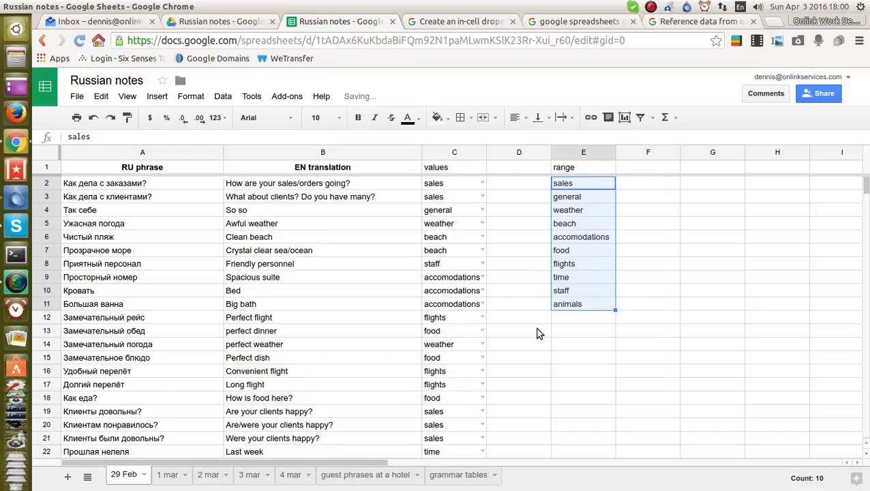
Step: Choose the category animals from the dropdown in cell C40
scroll(542, 334, "down", 5)
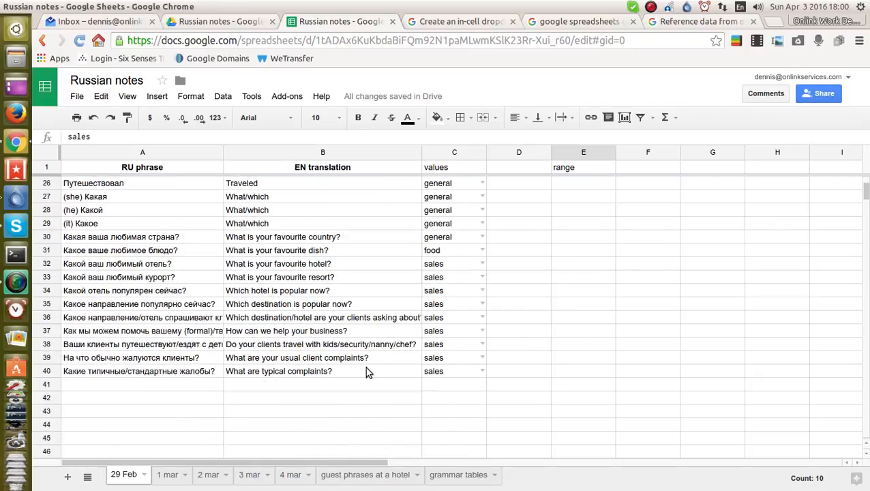
left_click(459, 370)
double_click(467, 370)
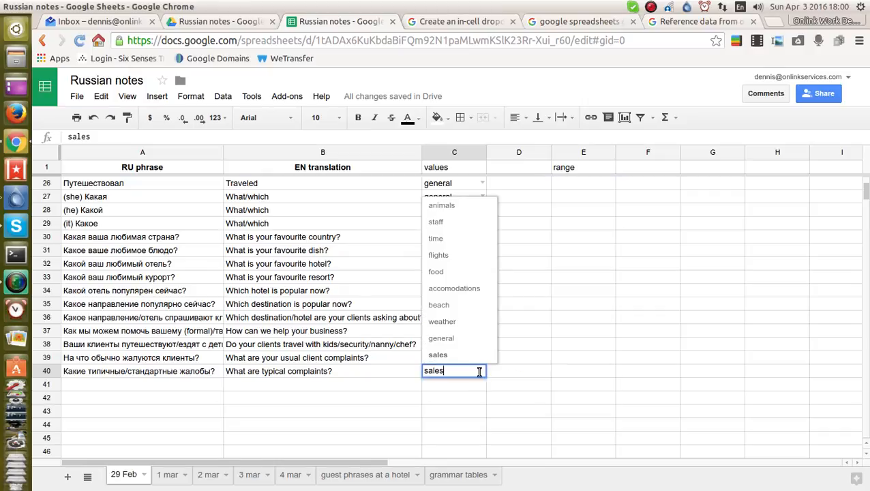
left_click(448, 207)
left_click(519, 374)
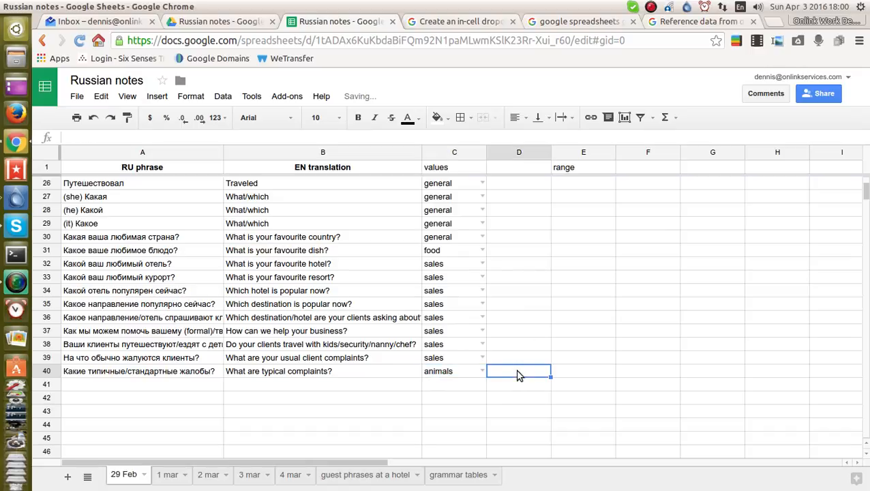
Step: Set the validation list range of cells C30:C32 to E2:E11, save, and check the cells' validation notes
left_click(458, 359)
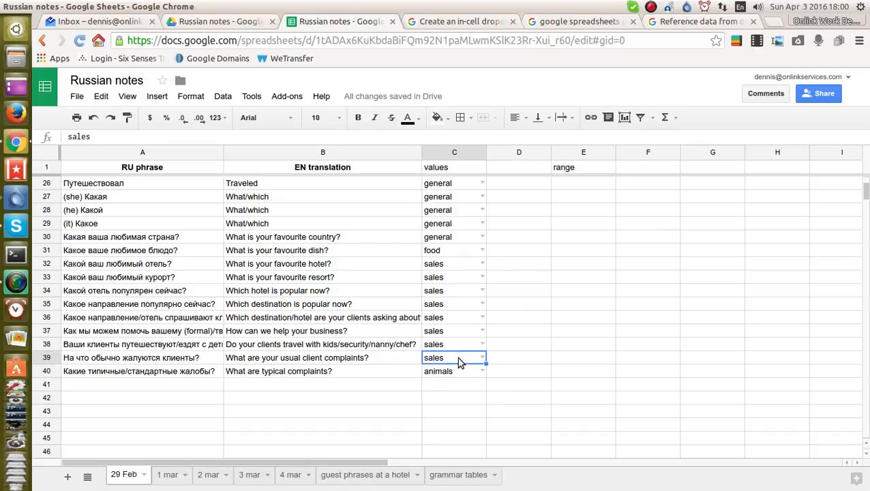
mouse_move(441, 361)
scroll(545, 349, "up", 1)
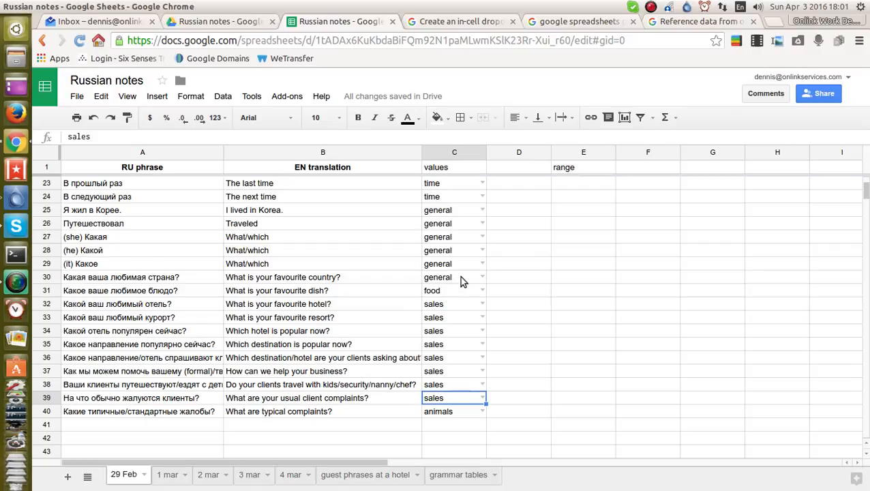
left_click_drag(460, 277, 464, 309)
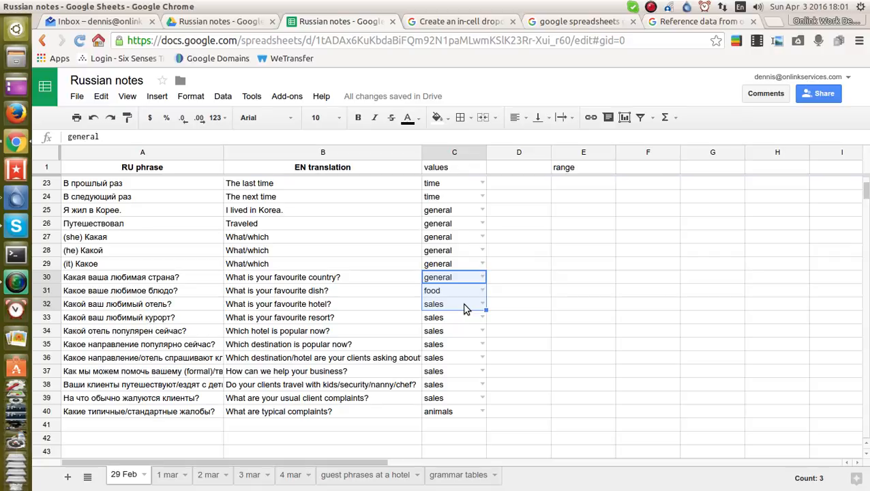
left_click(223, 97)
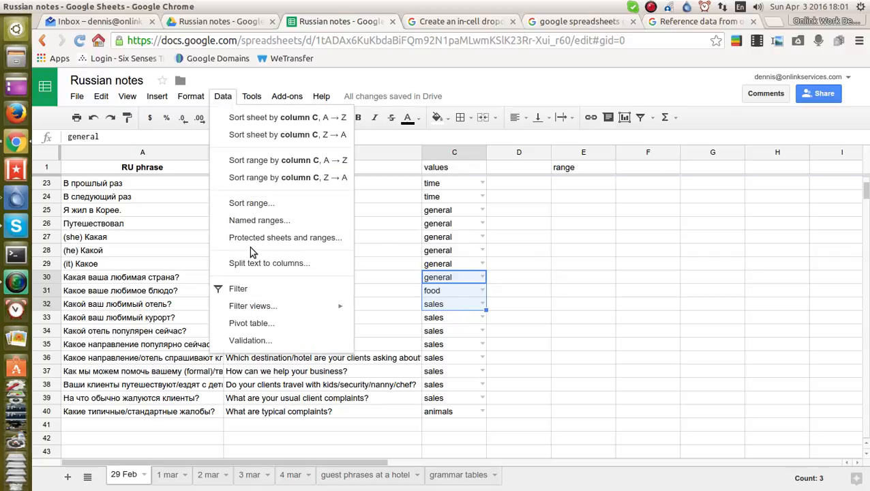
left_click(251, 341)
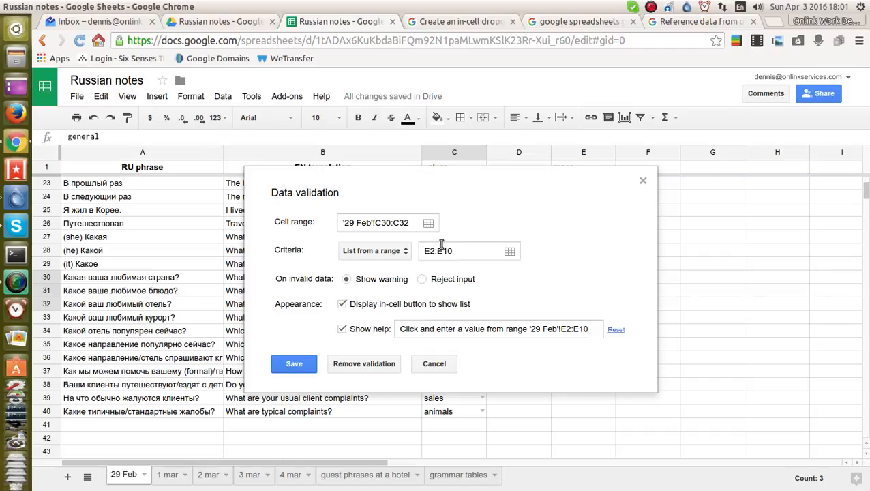
left_click_drag(457, 179, 297, 175)
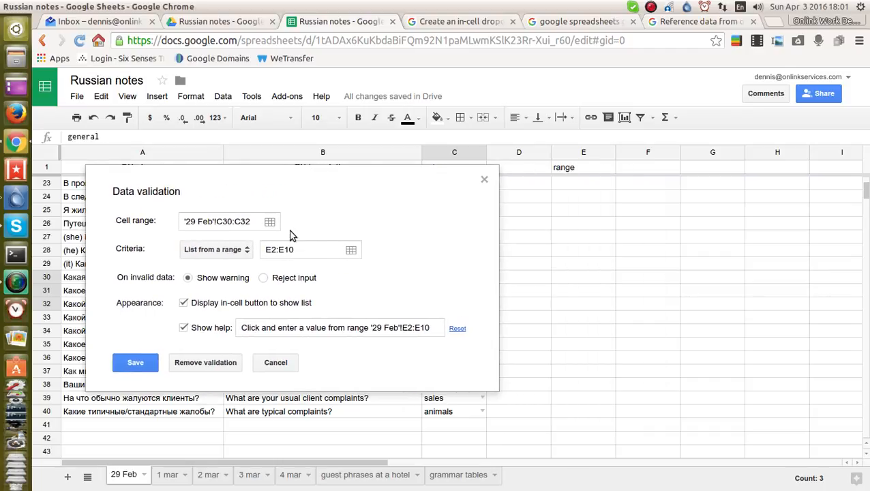
left_click(301, 251)
left_click(140, 367)
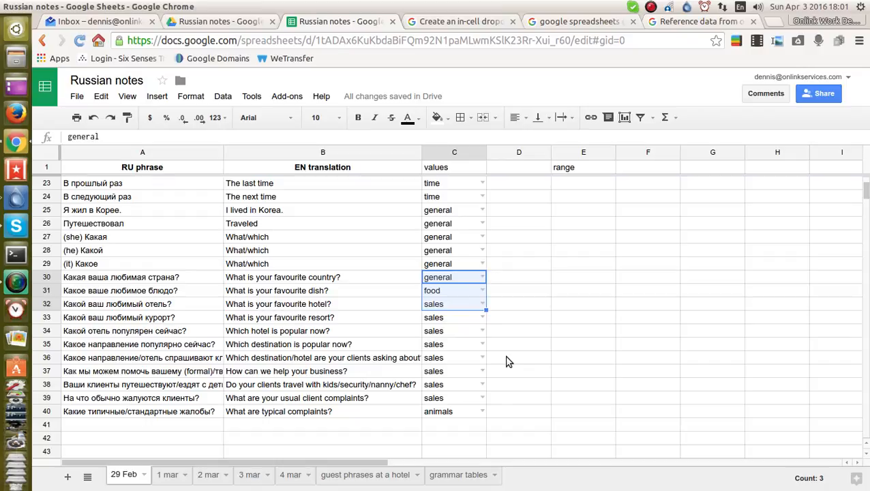
left_click(449, 276)
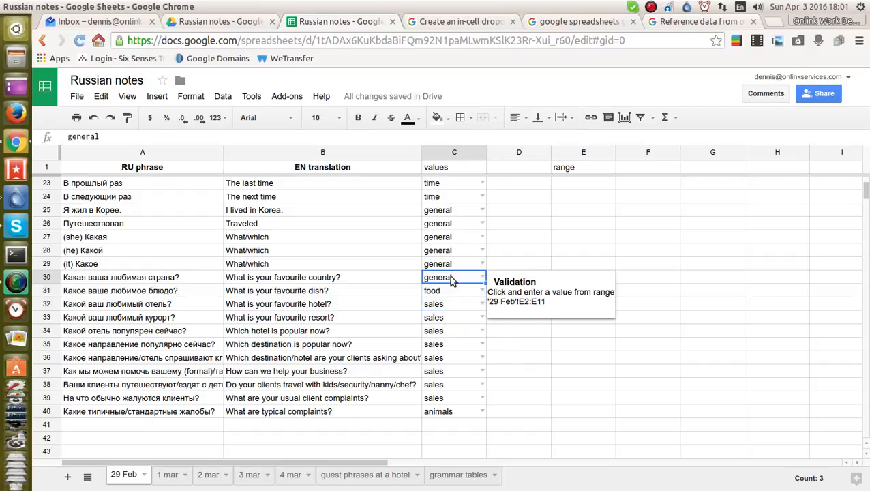
left_click(447, 293)
left_click(450, 304)
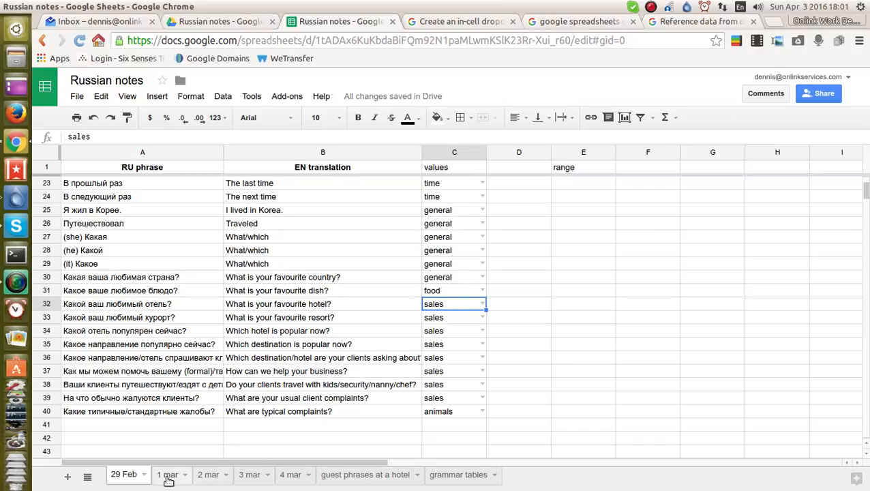
Step: Switch to the 2 mar sheet, narrow the RU phrase and EN translation columns, and widen column C
scroll(653, 255, "up", 7)
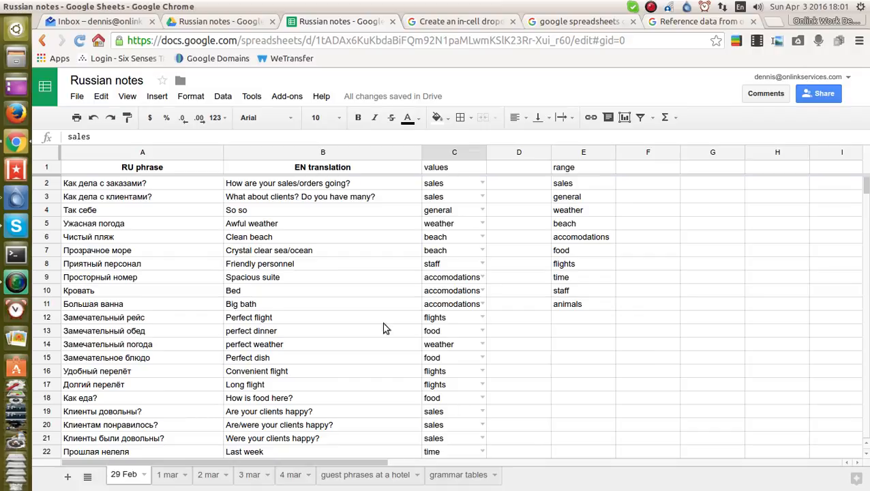
left_click(209, 475)
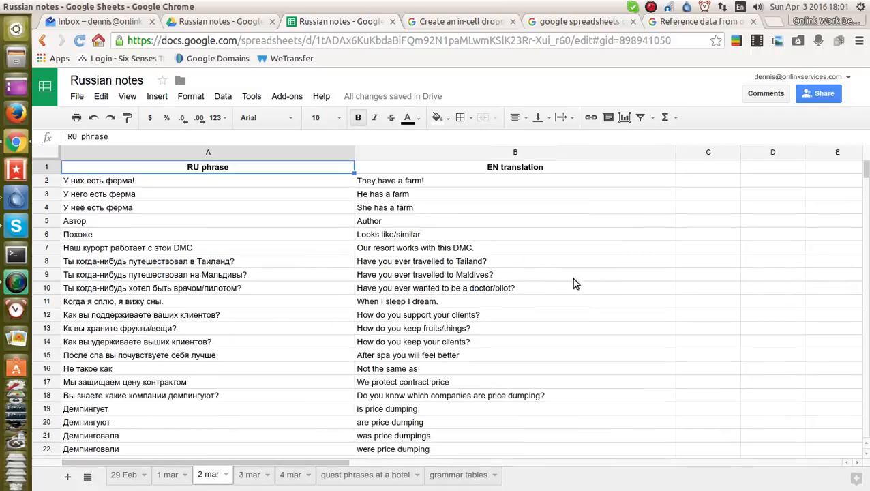
left_click_drag(347, 154, 266, 152)
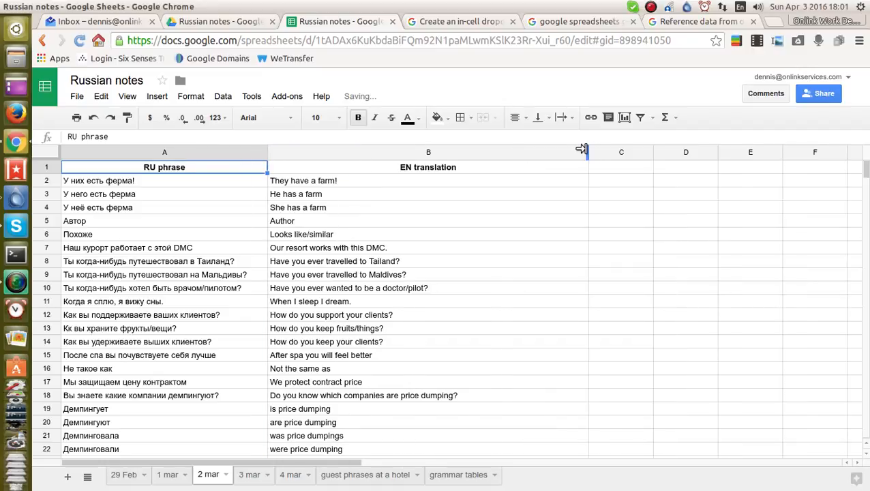
left_click_drag(586, 152, 488, 166)
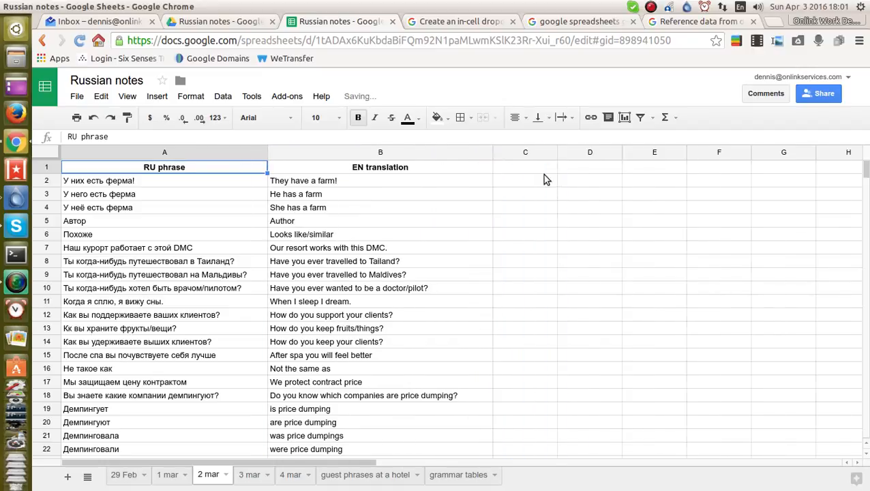
left_click(561, 153)
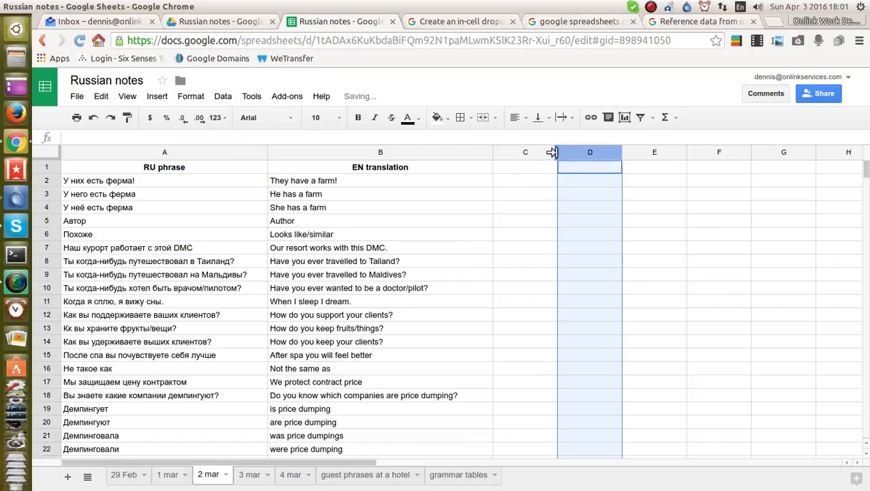
left_click_drag(555, 151, 598, 161)
Step: Enter the header "value" in cell C1 of the 2 mar sheet
left_click(529, 166)
type("vlue")
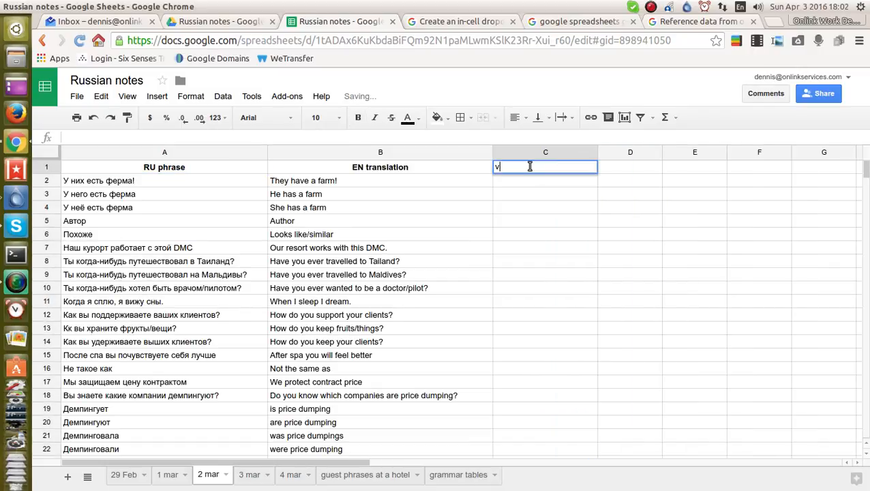
key("BackSpace")
key("BackSpace")
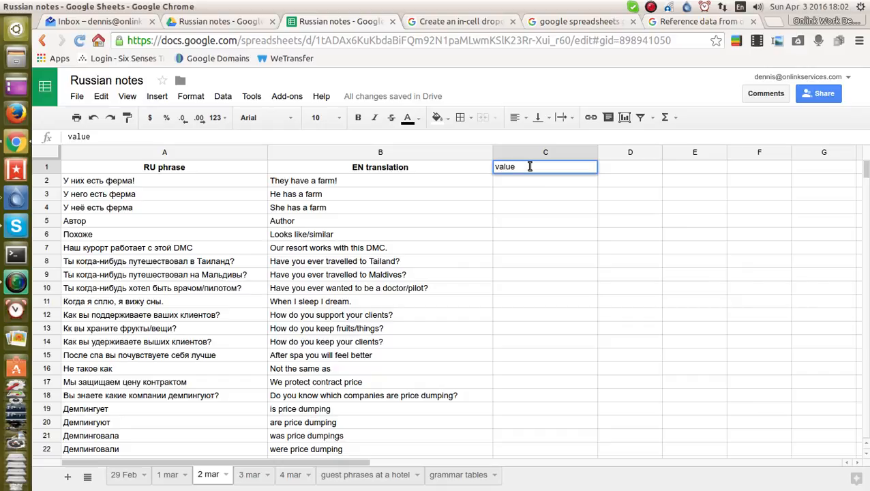
Step: Open data validation for cell C2 of the 2 mar sheet and bring the 29 Feb category list into view beside the dialog
left_click(527, 180)
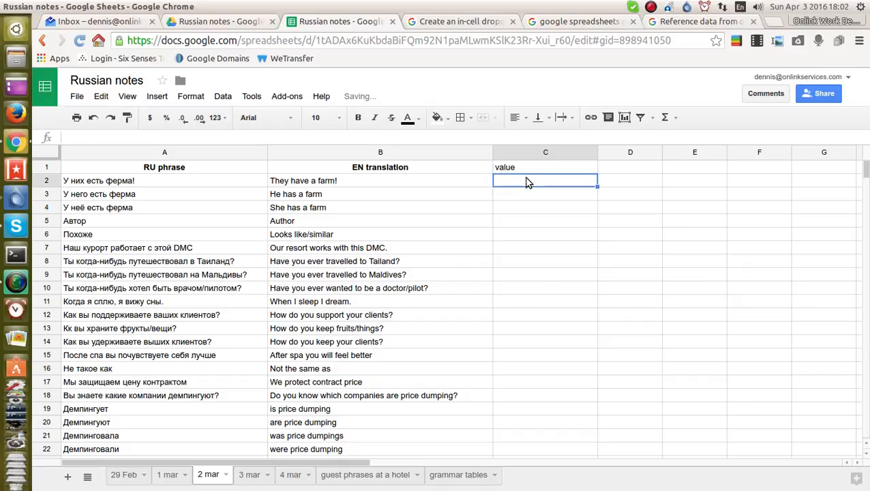
left_click(225, 96)
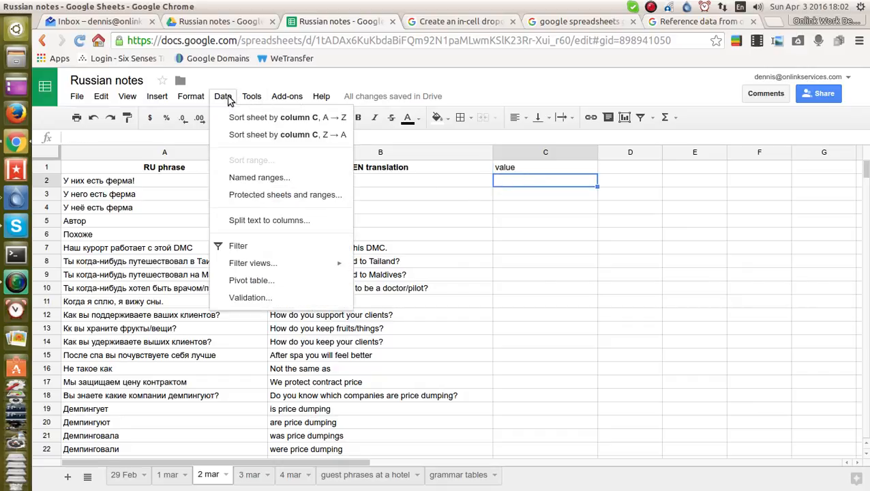
left_click(244, 297)
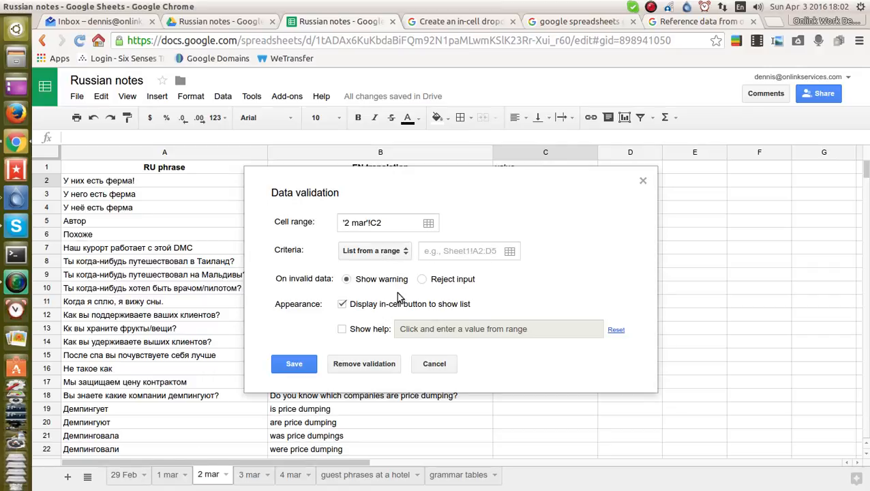
left_click(464, 254)
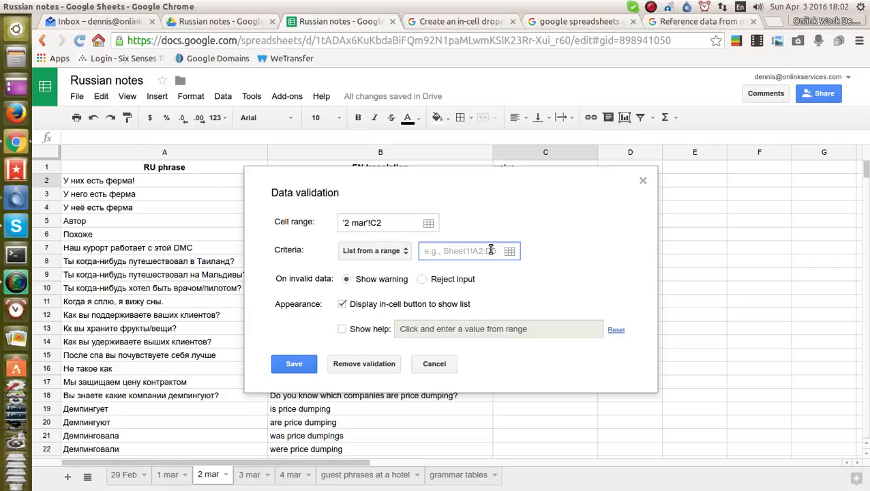
left_click(124, 475)
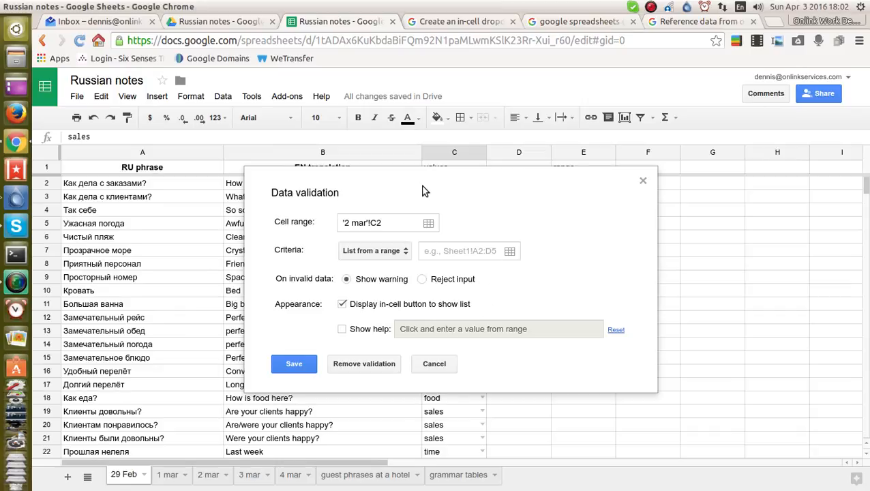
left_click_drag(428, 181, 272, 185)
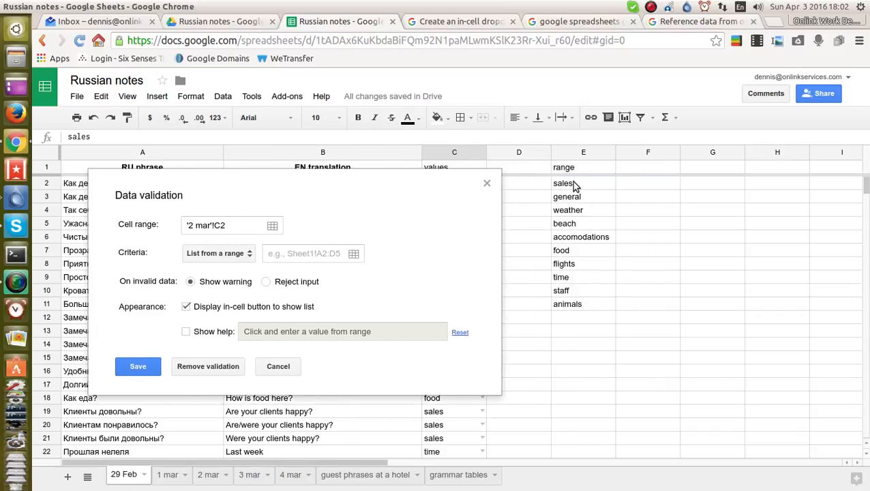
Step: Try to pick the category cells E2:E11 on the 29 Feb sheet as the list source without the range picker
left_click_drag(575, 186, 578, 306)
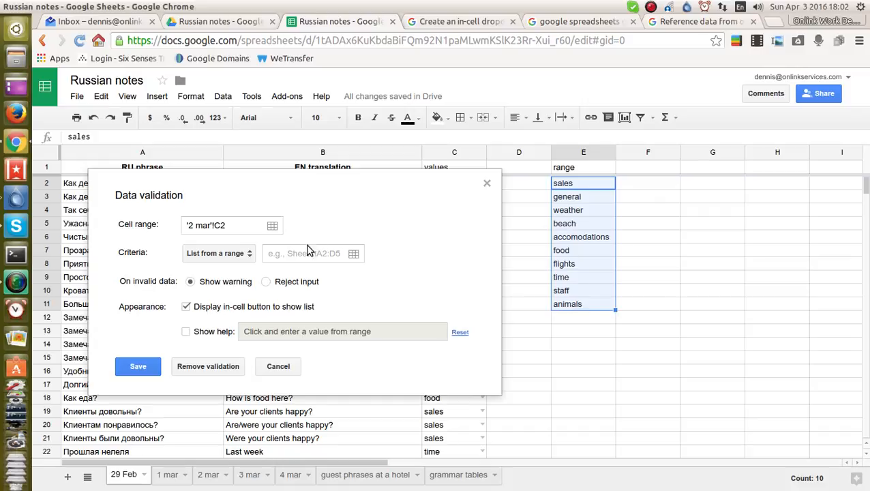
left_click(232, 257)
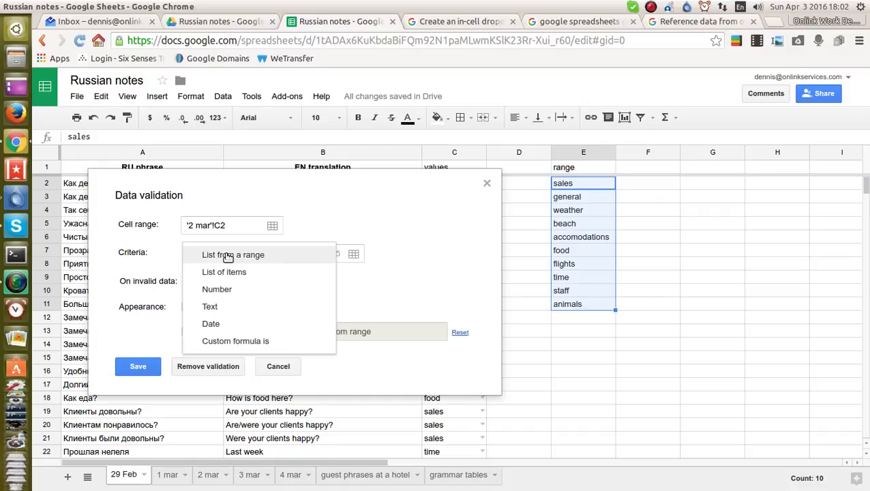
left_click(228, 256)
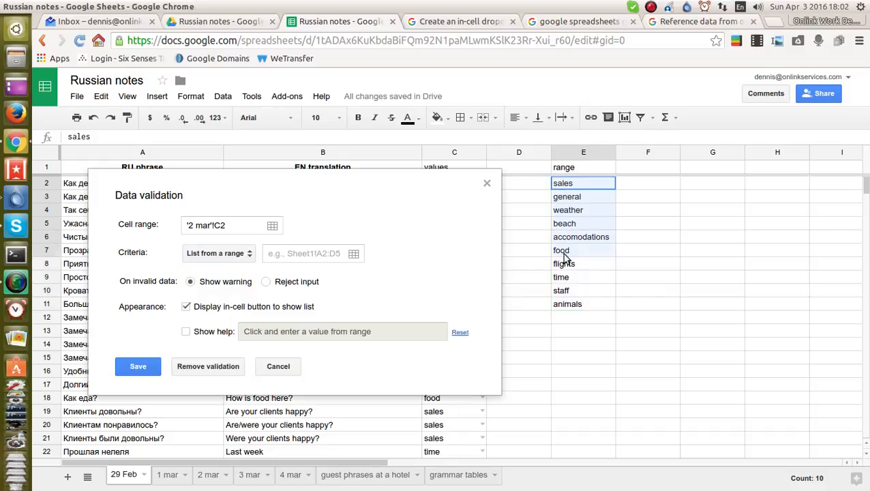
left_click_drag(563, 258, 571, 305)
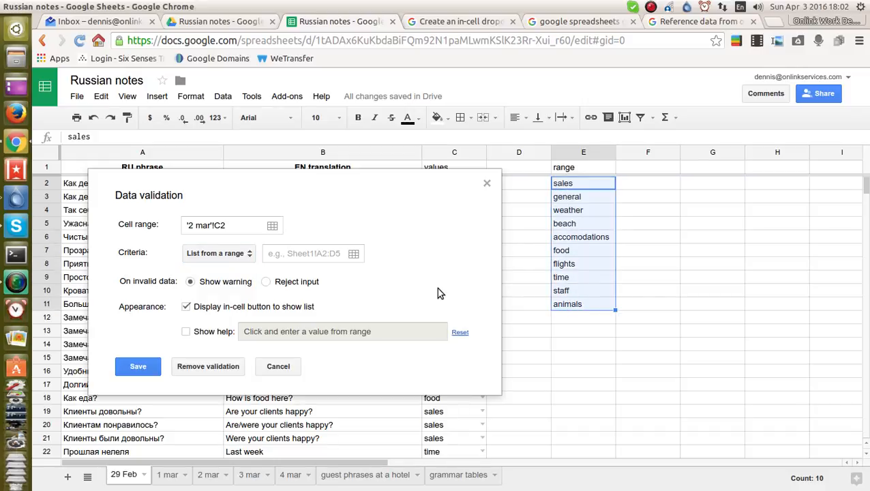
Step: Enable the validation help text and set the list range to '29 Feb'!E2:E11
left_click(186, 332)
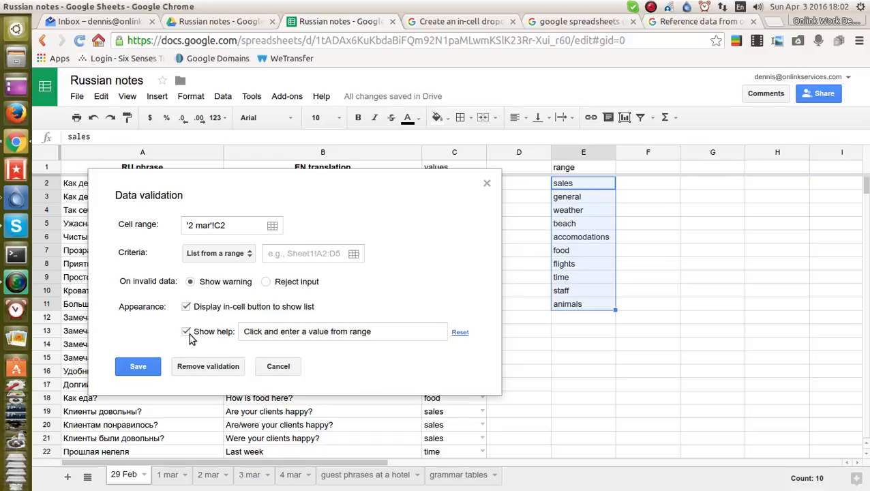
left_click(579, 197)
left_click_drag(576, 183, 572, 307)
left_click_drag(580, 239, 309, 253)
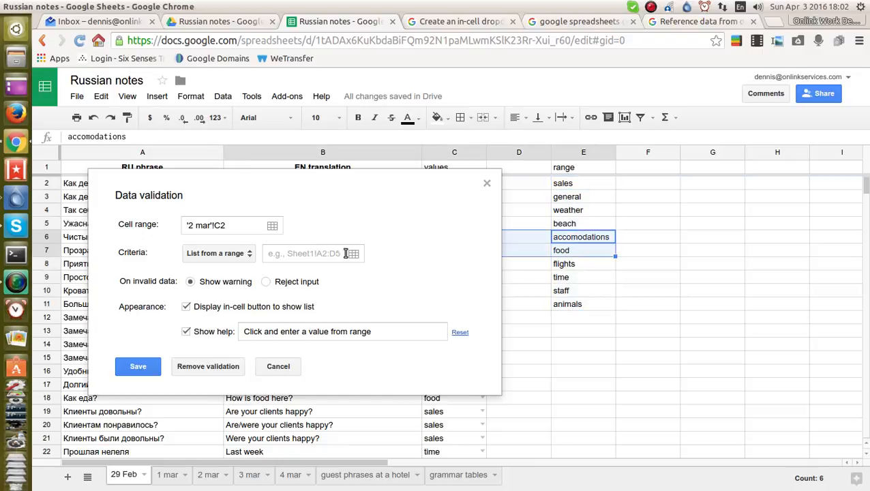
left_click(570, 183)
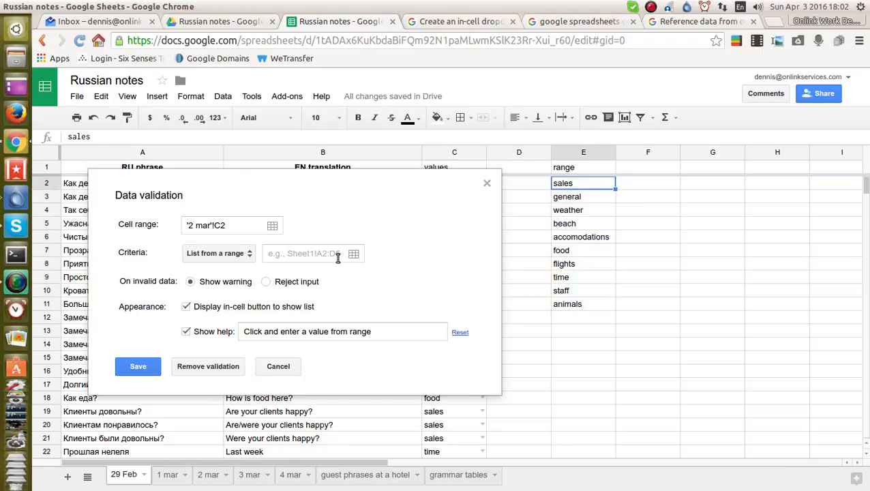
left_click(354, 254)
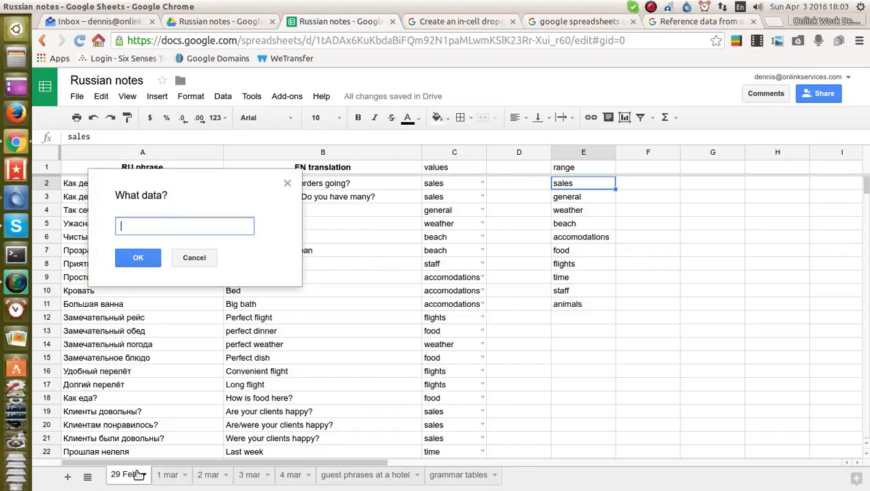
left_click_drag(582, 184, 568, 307)
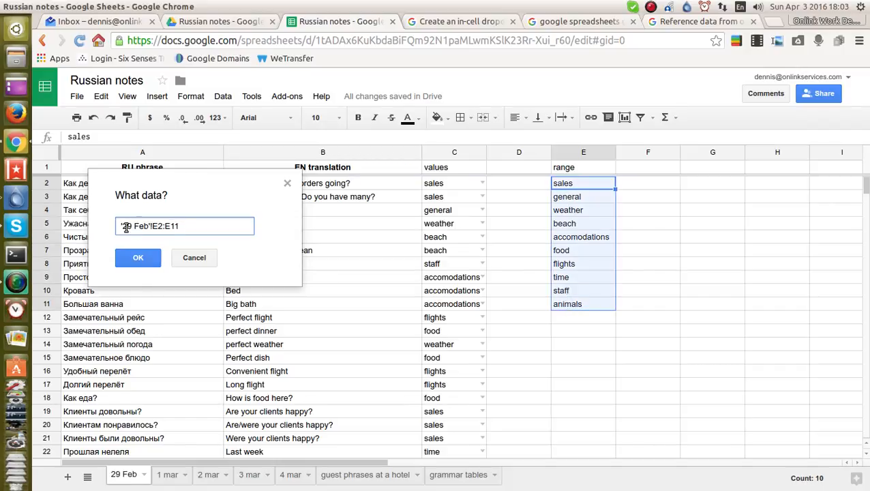
left_click(139, 256)
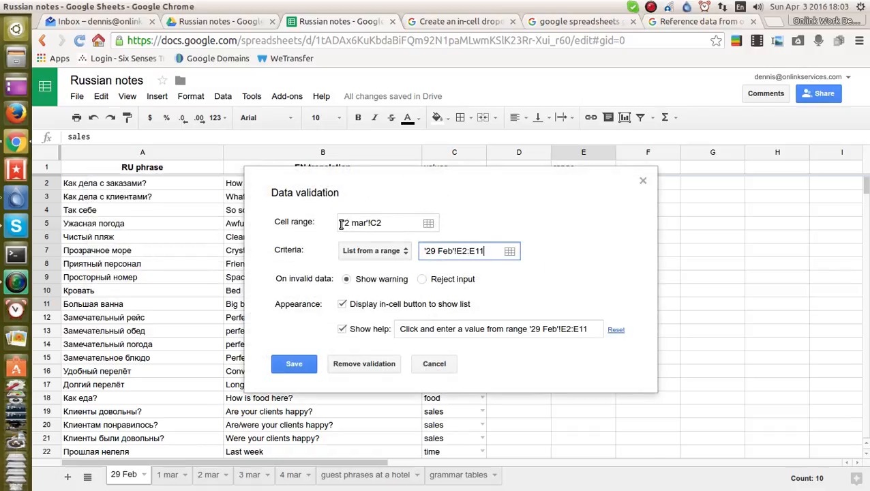
Step: Return to the 2 mar sheet and save the validation rule for cell C2
left_click(212, 475)
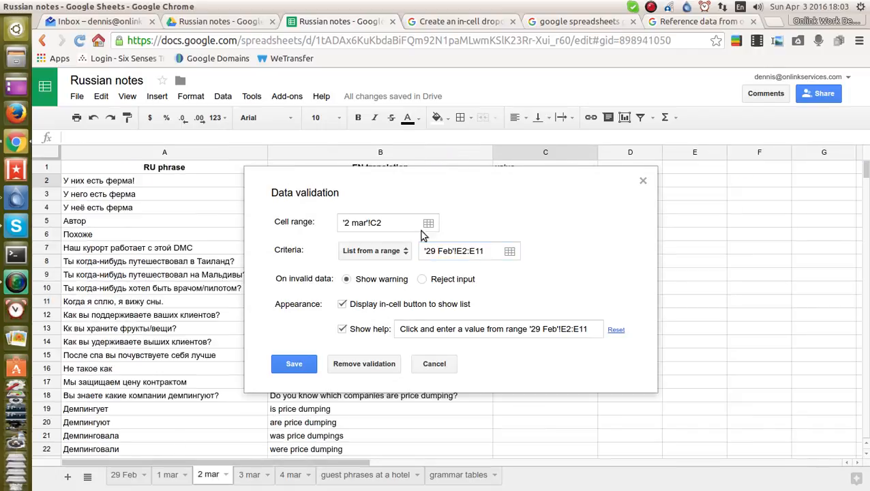
left_click_drag(447, 186, 341, 227)
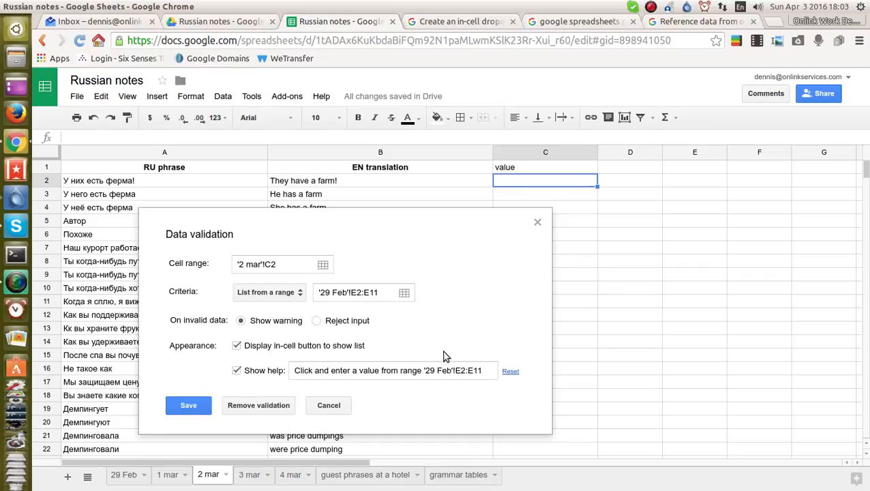
left_click(189, 406)
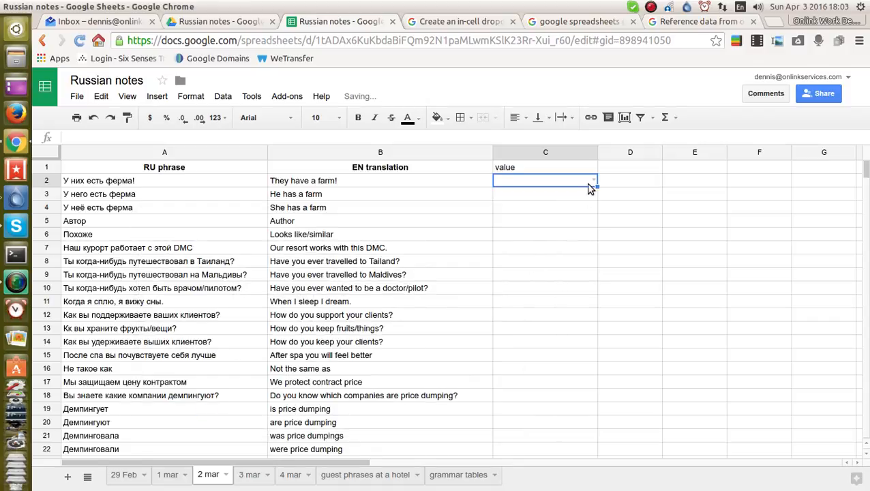
Step: Choose the category animals from the dropdown in cell C2 of the 2 mar sheet
mouse_move(594, 181)
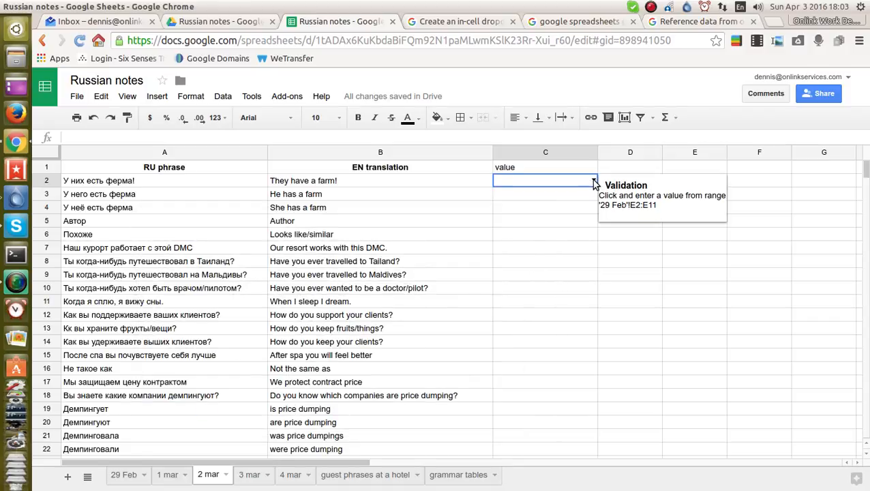
left_click(594, 183)
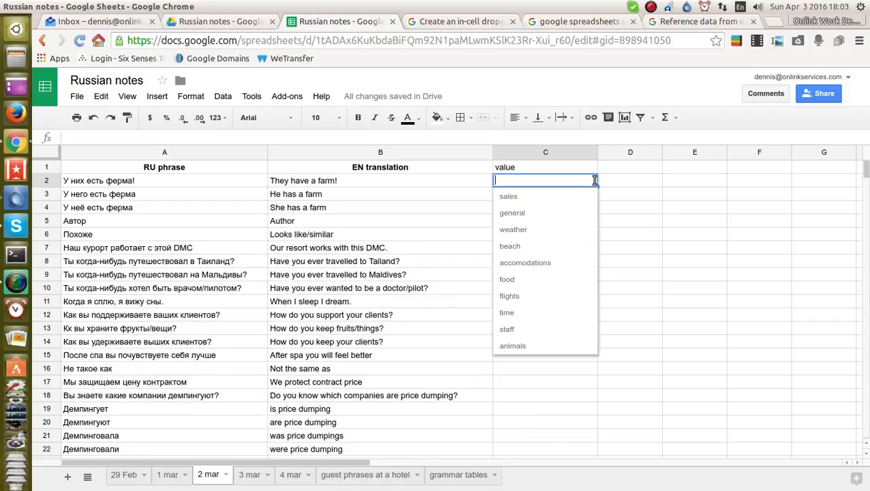
left_click(513, 346)
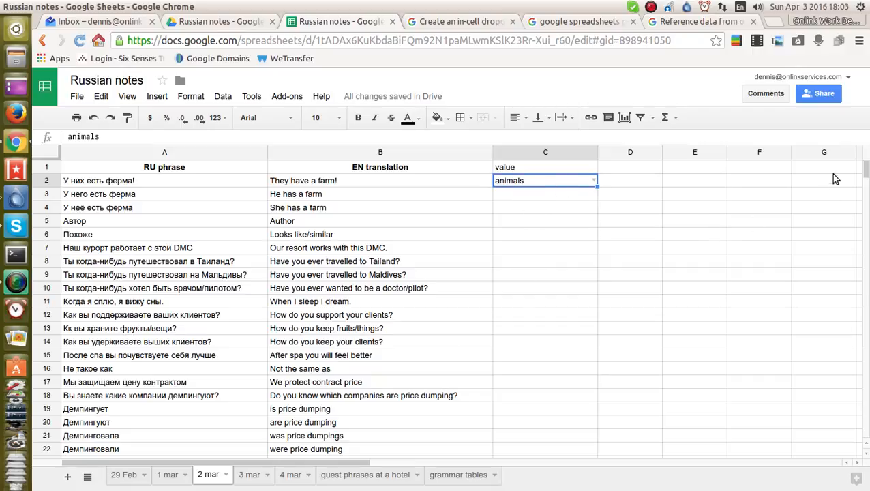
Step: Fill cell C2 with its dropdown down through C45 and check the copied cells at the start of the column
mouse_move(864, 172)
left_mouse_down()
mouse_move(866, 239)
mouse_move(866, 167)
left_mouse_up()
left_click_drag(597, 185, 588, 454)
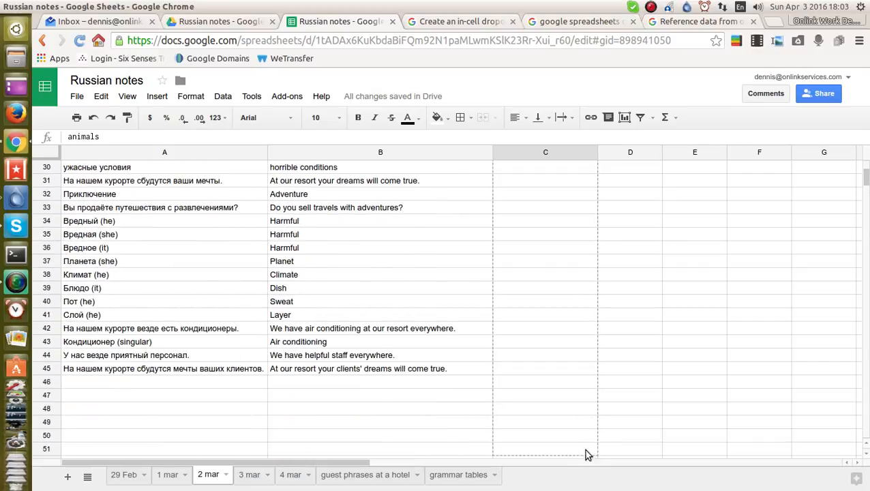
left_click_drag(577, 365, 580, 369)
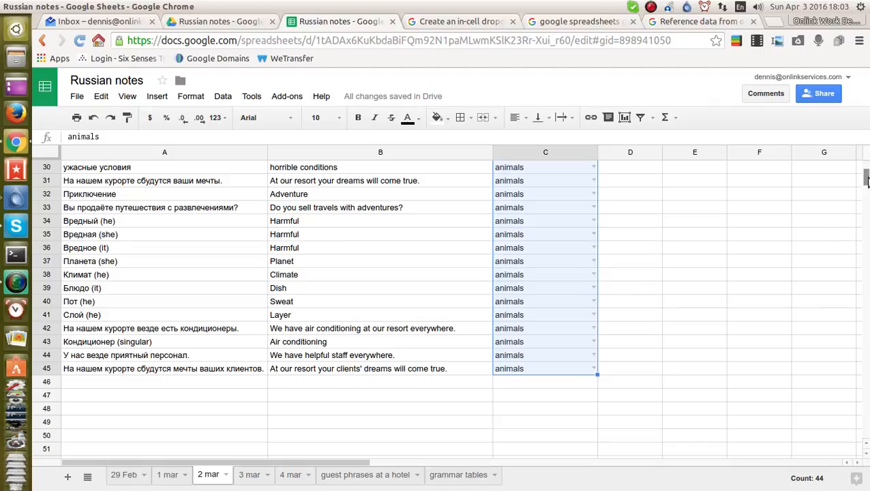
scroll(668, 204, "up", 6)
mouse_move(528, 185)
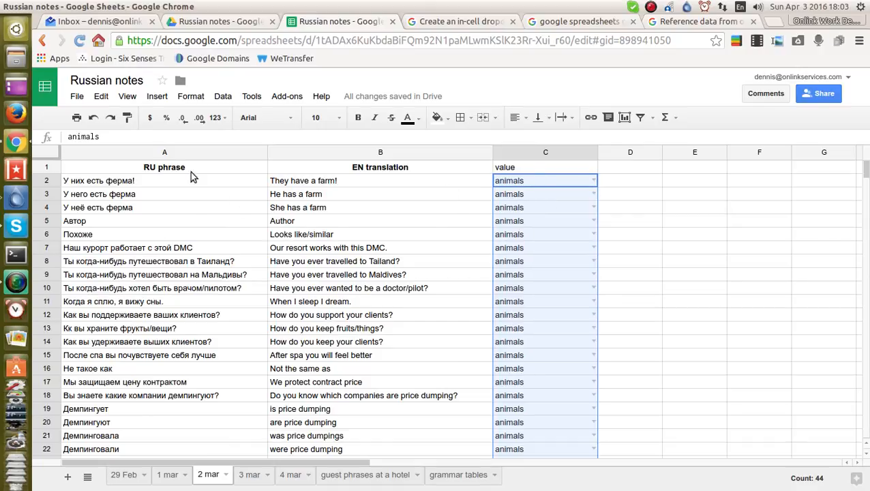
left_click(542, 198)
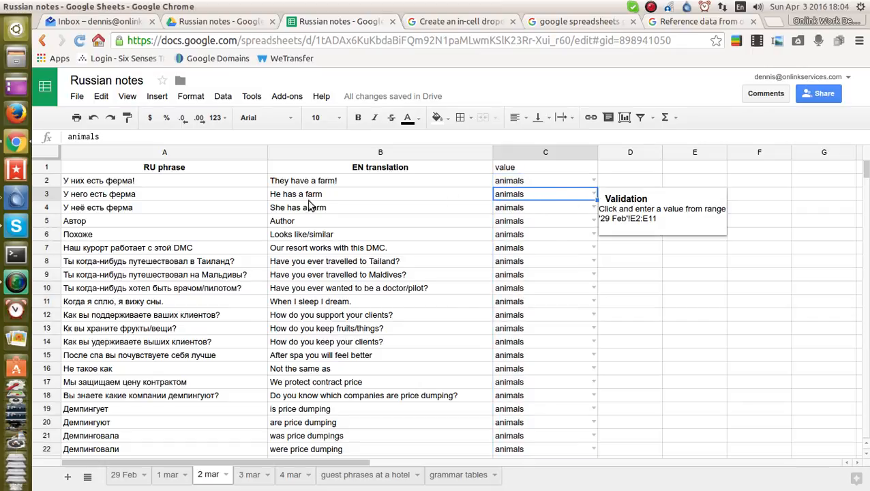
Step: Set the category to general for the phrases Author in C5 and Looks like/similar in C6
left_click(543, 221)
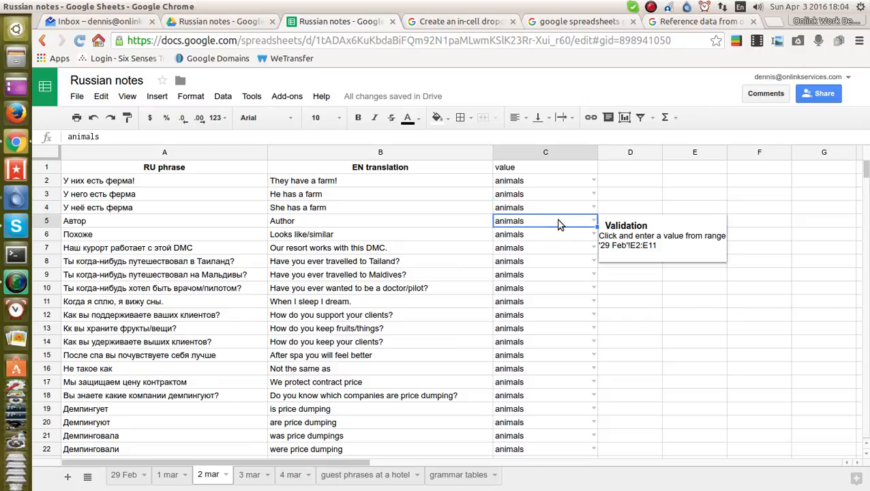
left_click(589, 225)
left_click(555, 270)
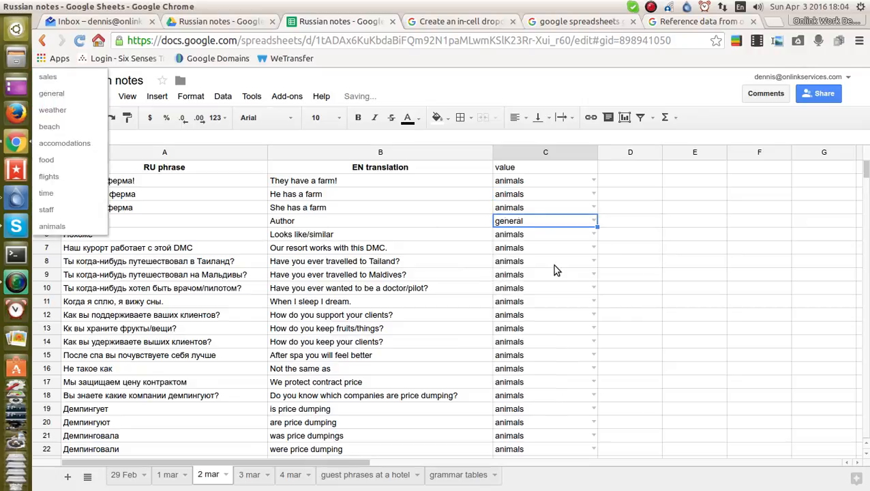
left_click(549, 237)
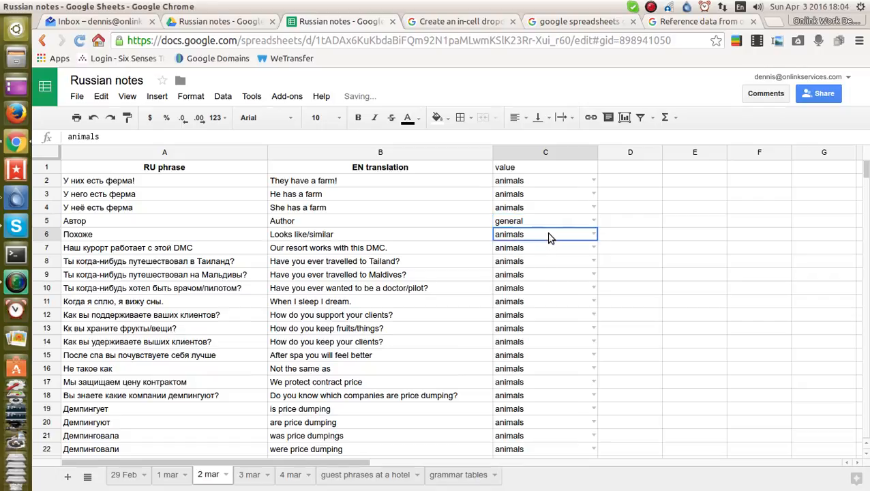
left_click(593, 234)
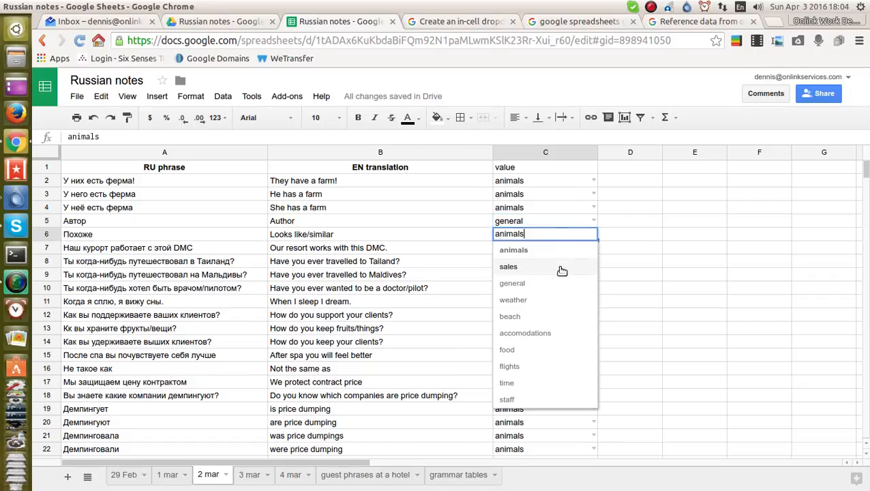
left_click(552, 284)
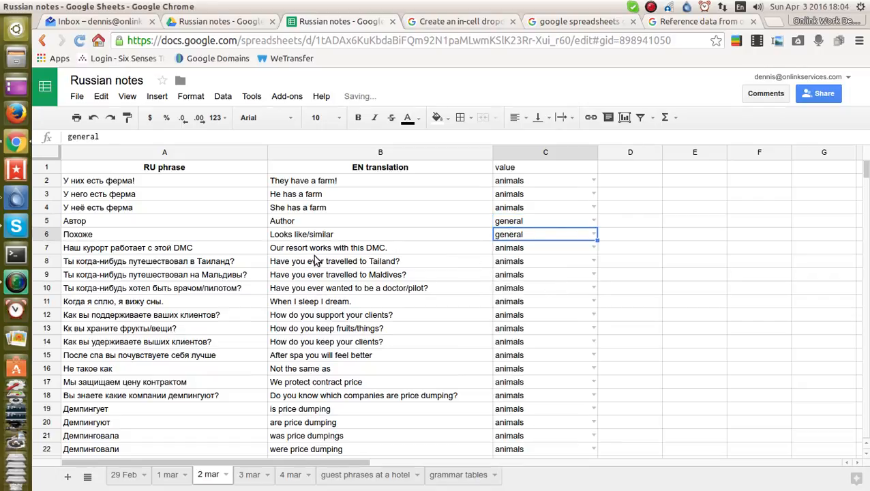
Step: Choose the category sales from the dropdown in cell C7 for "Our resort works with this DMC."
left_click(552, 250)
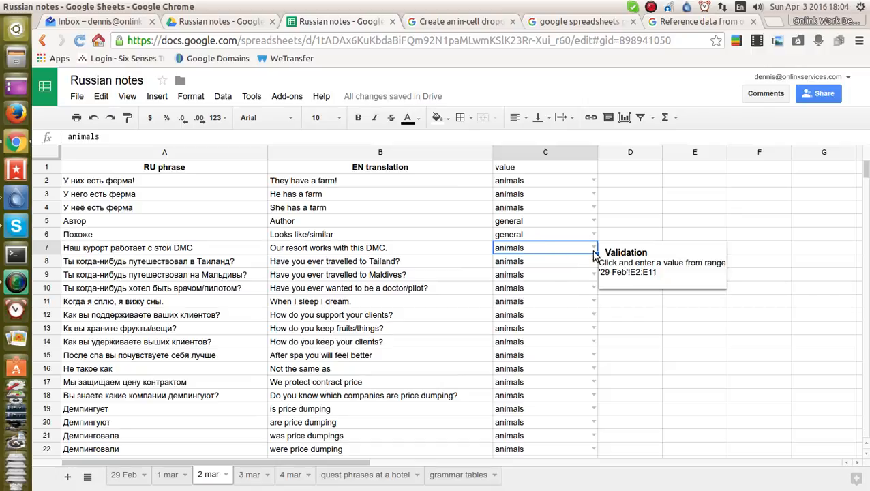
left_click(592, 249)
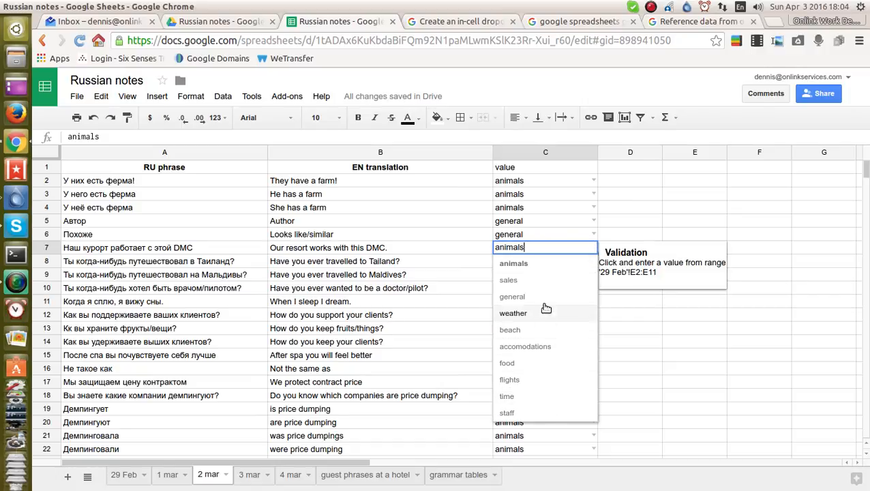
left_click(535, 280)
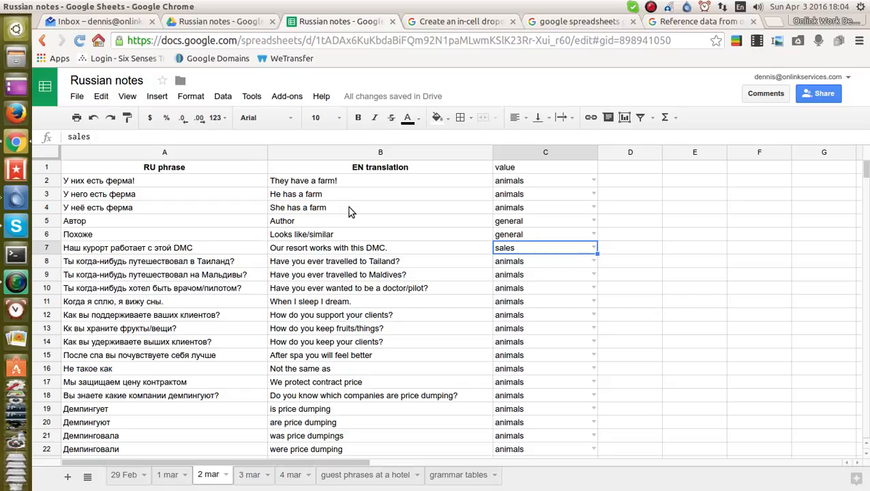
left_click(650, 9)
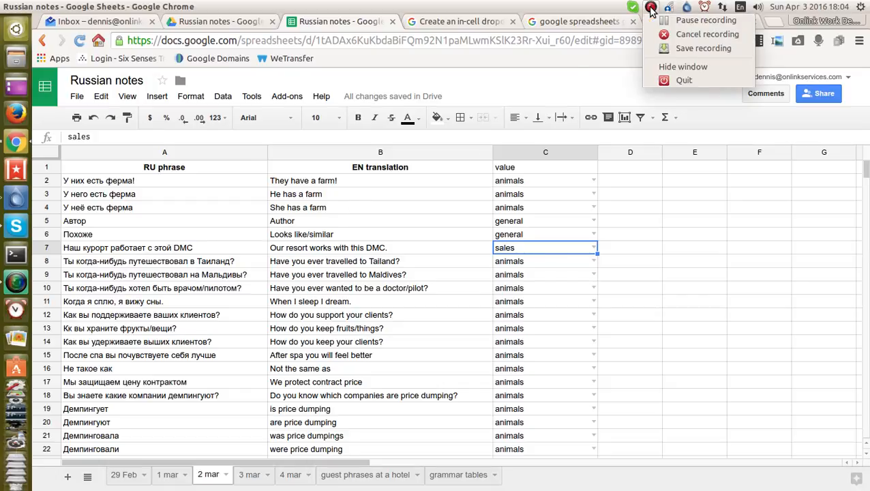